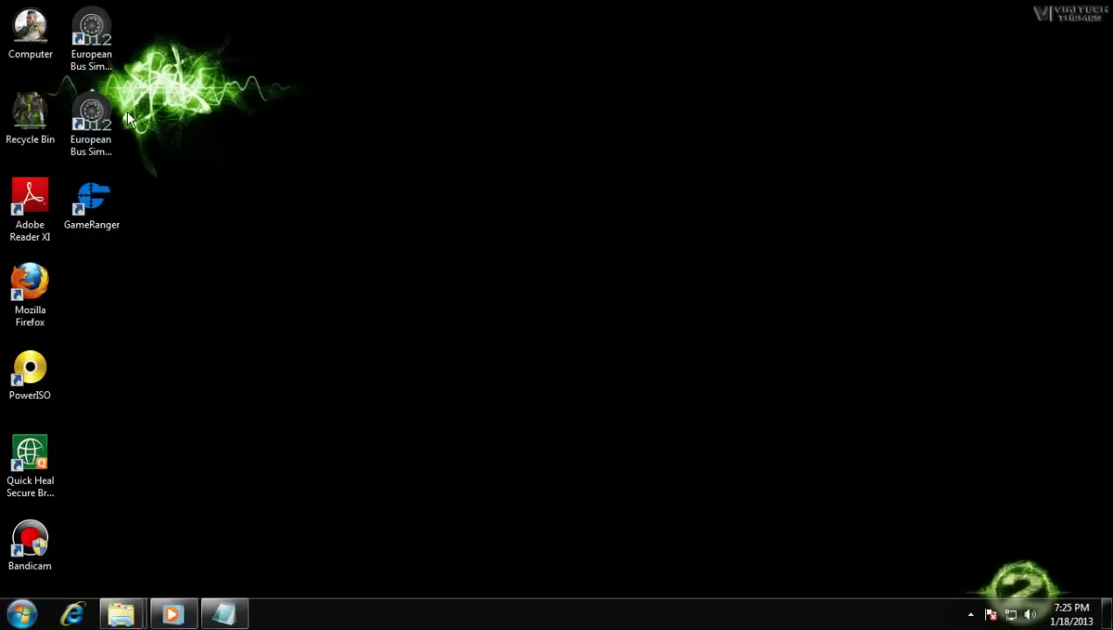
Try to launch European Bus Simulator High 2012 from the desktop and dismiss its error messages.
double_click(91, 114)
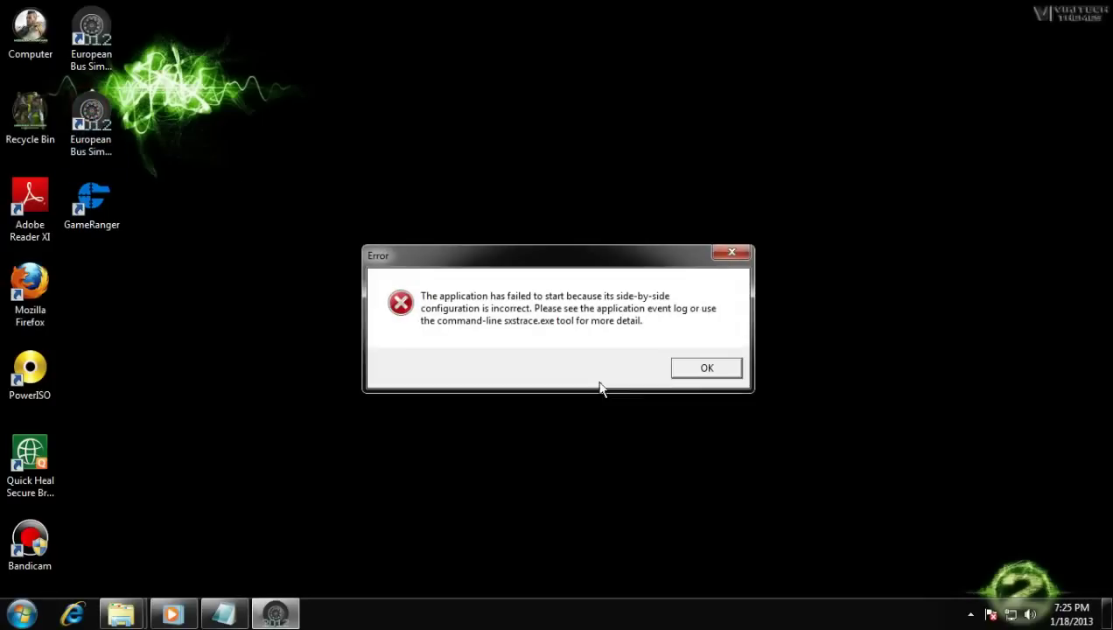
left_click(651, 323)
left_click(707, 367)
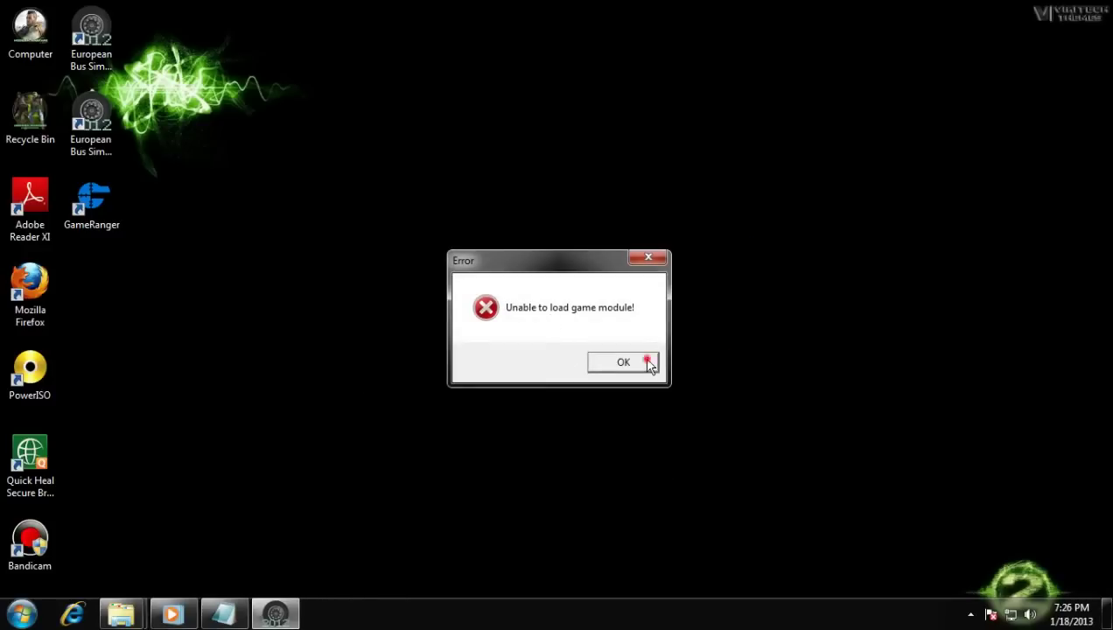
left_click(648, 362)
left_click(432, 322)
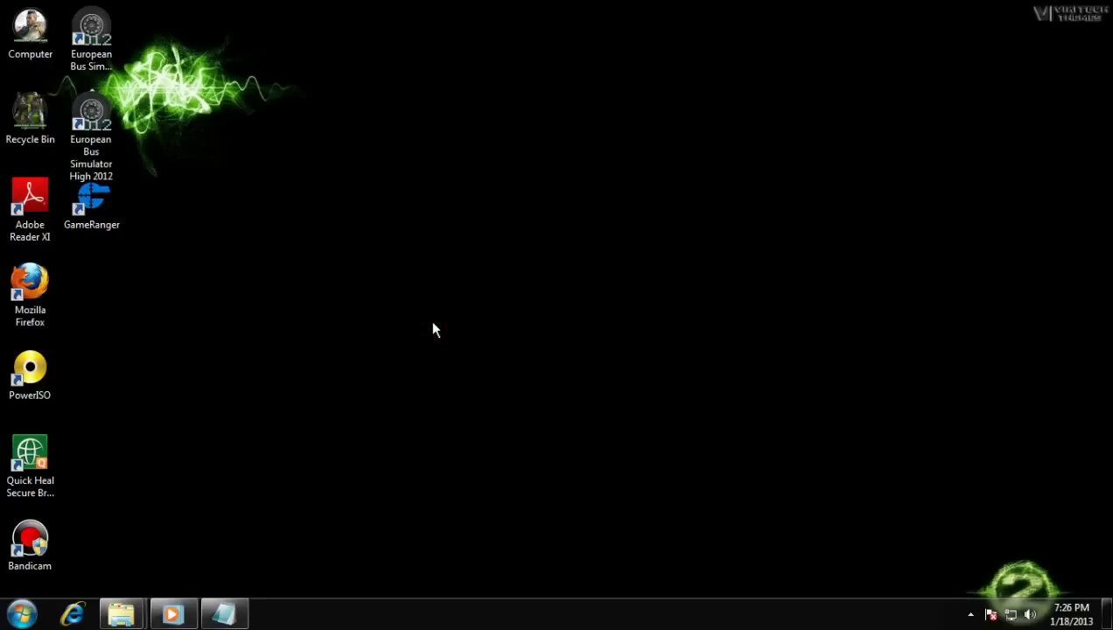
Review the Microsoft download links in the Notepad notes, put them away and bring up the New folder window on drive E.
left_click(234, 612)
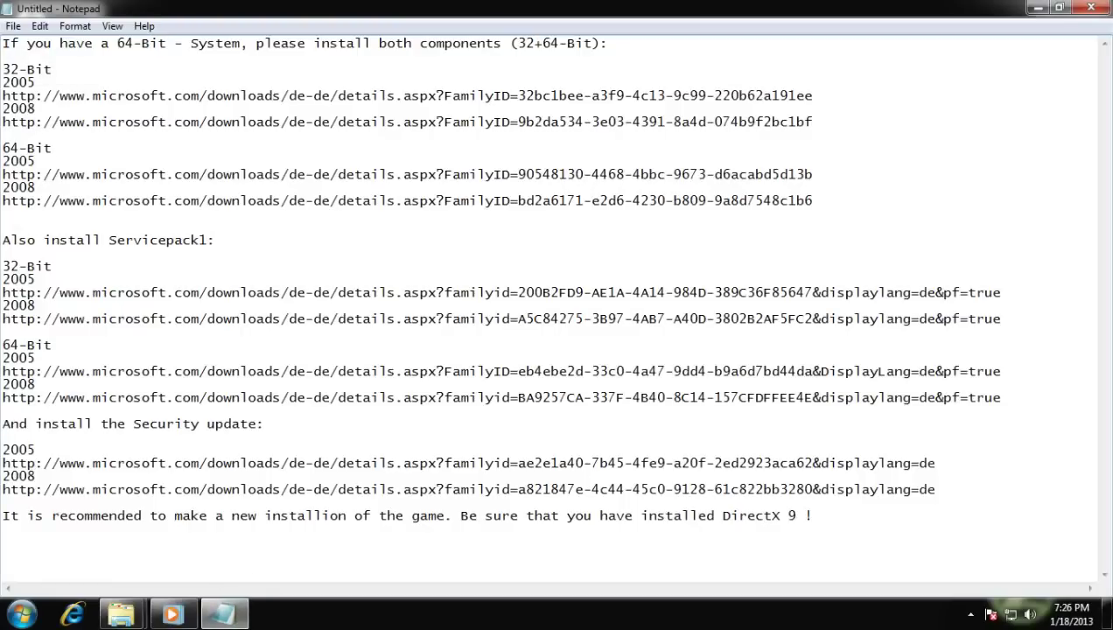
mouse_move(834, 127)
left_mouse_down()
mouse_move(17, 81)
mouse_move(31, 65)
mouse_move(317, 96)
mouse_move(818, 121)
mouse_move(645, 122)
mouse_move(815, 121)
left_mouse_up()
left_click(224, 612)
mouse_move(120, 613)
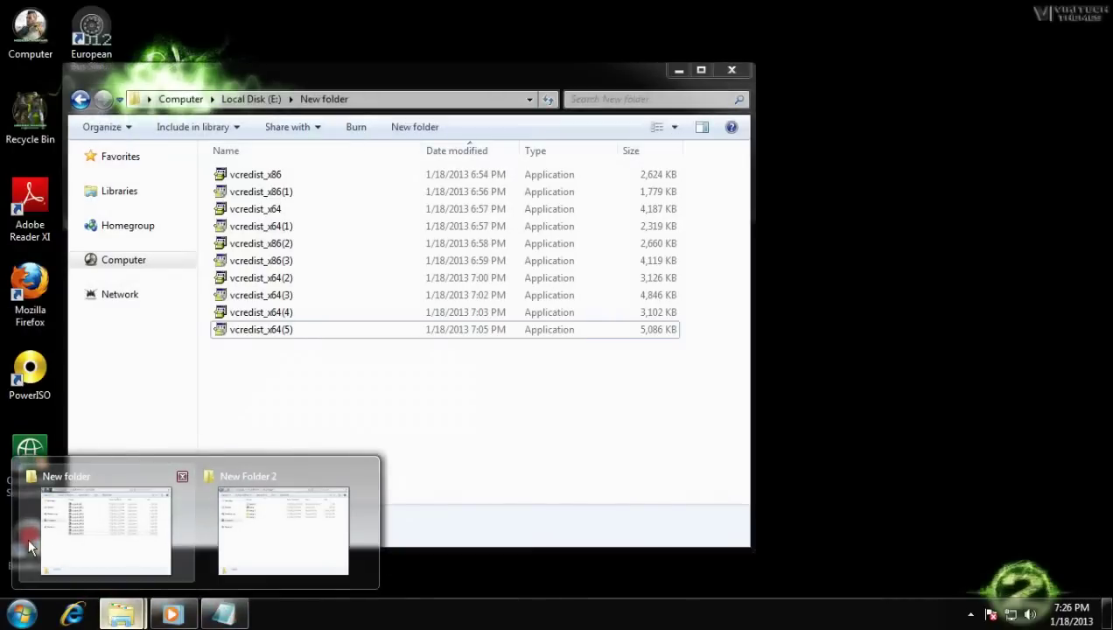
left_click(73, 542)
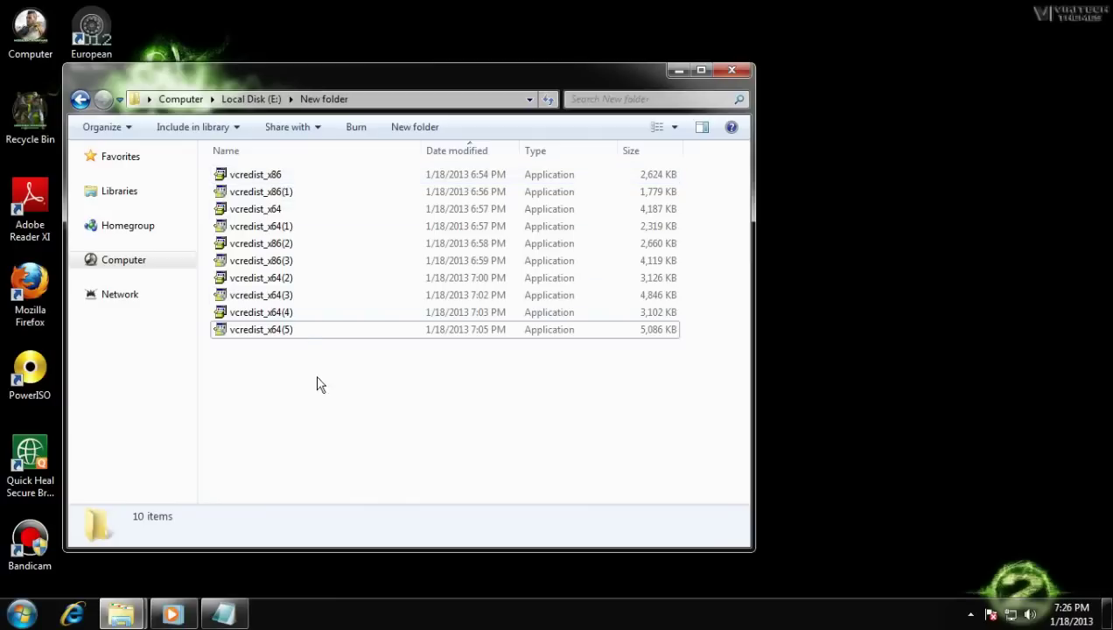
Restore the Notepad notes to a smaller window and place it beside the installer file list, checking the links through to the end.
left_click(224, 613)
left_click(1059, 8)
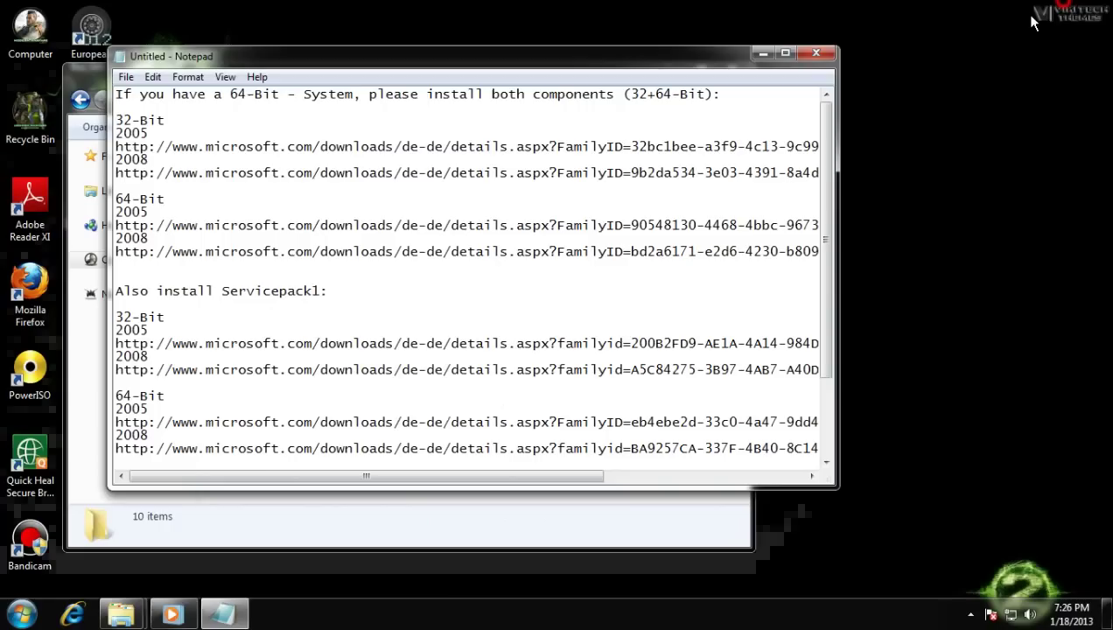
left_click_drag(540, 43, 723, 46)
left_click_drag(784, 63, 978, 55)
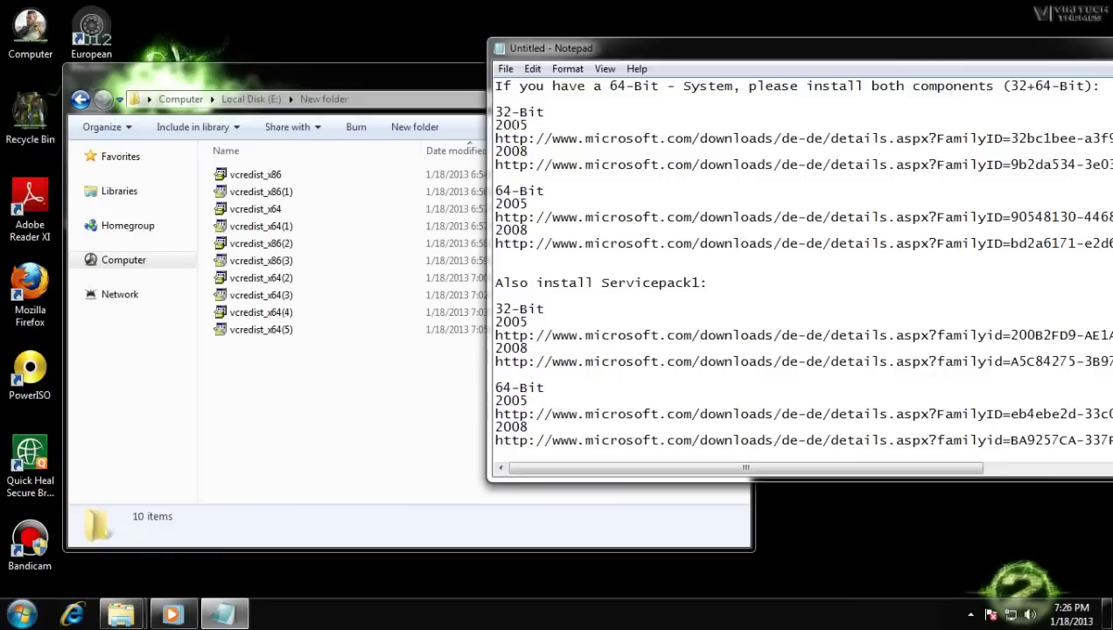
scroll(799, 271, "down", 3)
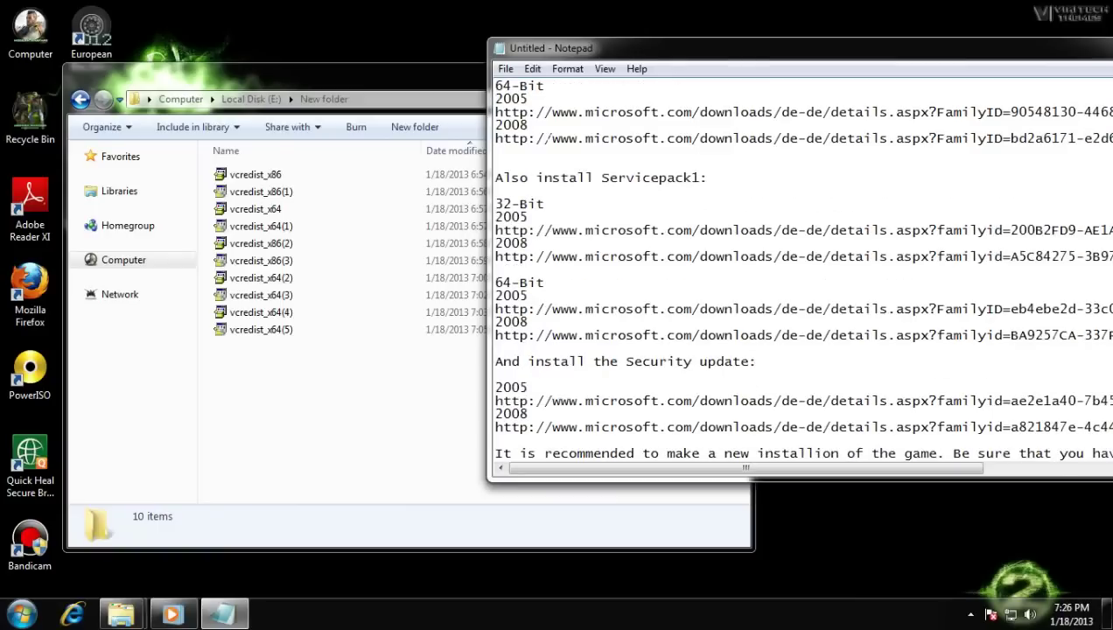
scroll(798, 272, "up", 3)
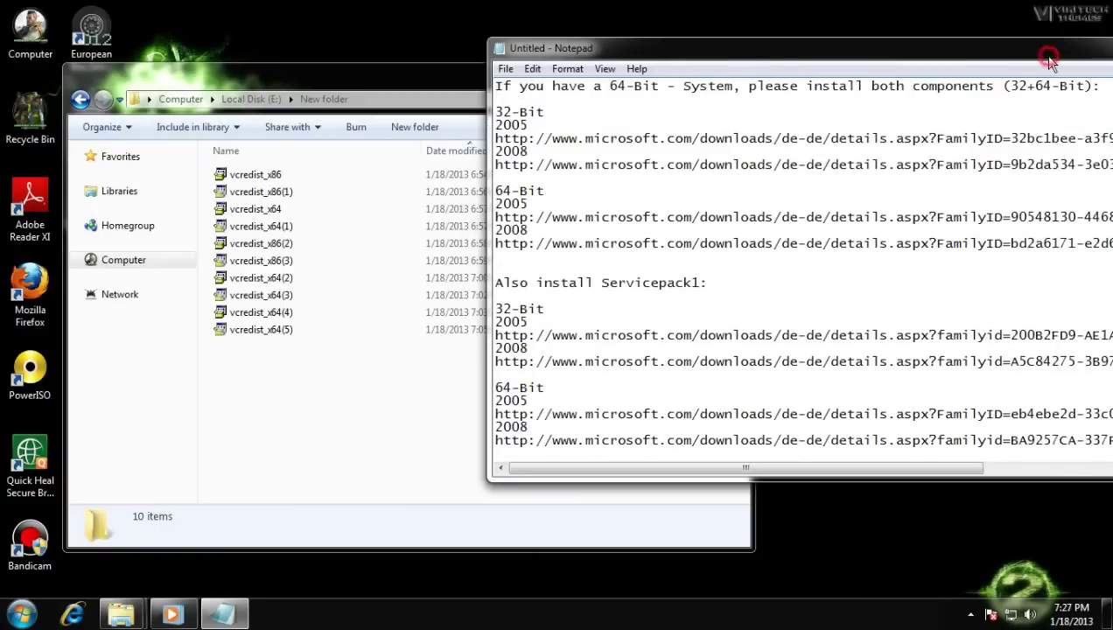
left_click_drag(1048, 50, 910, 67)
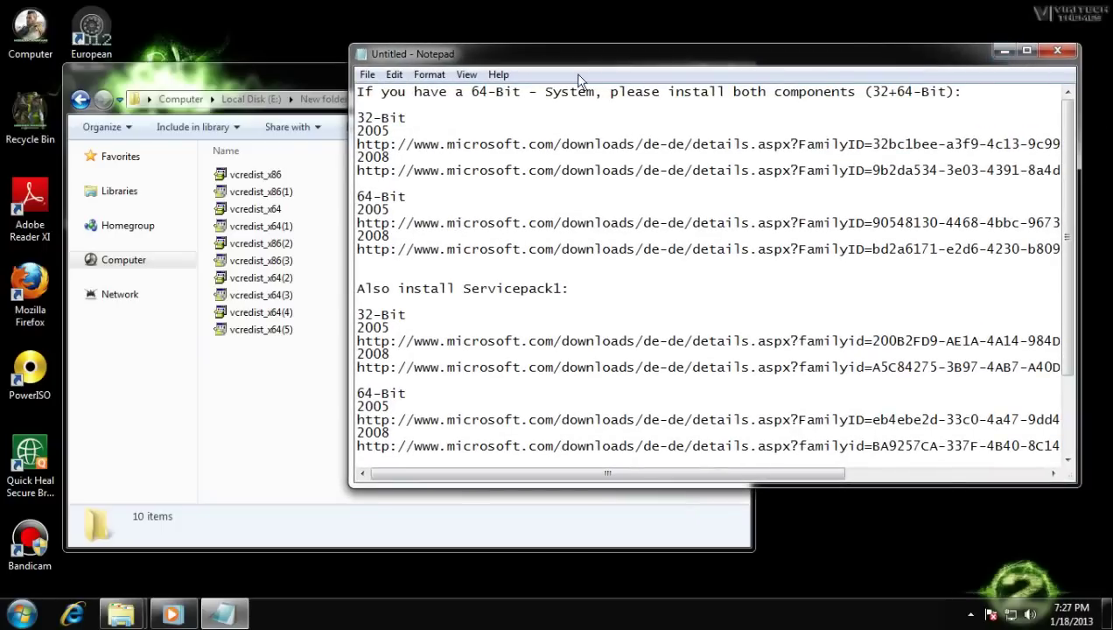
Examine the notes on installing both 32-bit and 64-bit components and compare the links with the vcredist files in New folder.
left_click_drag(545, 91, 354, 104)
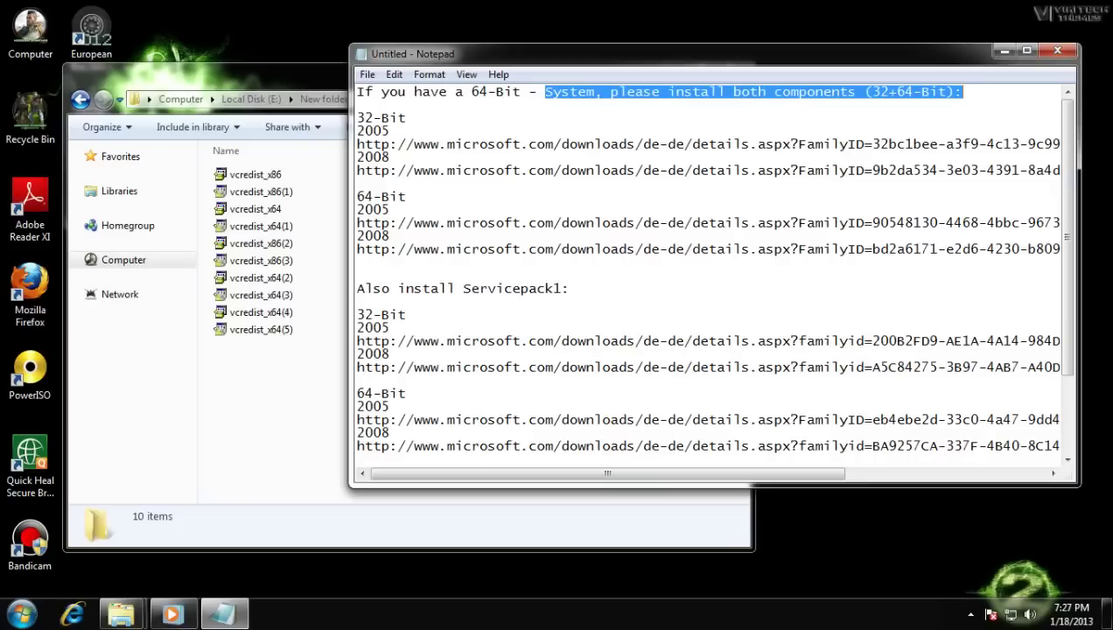
left_click(545, 102)
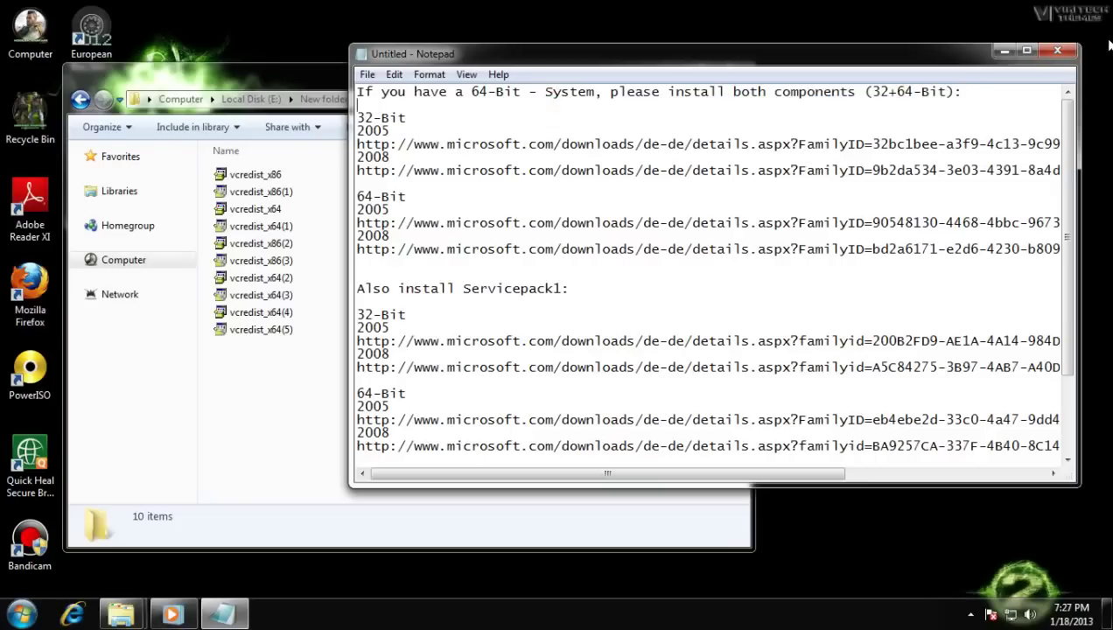
left_click(1003, 50)
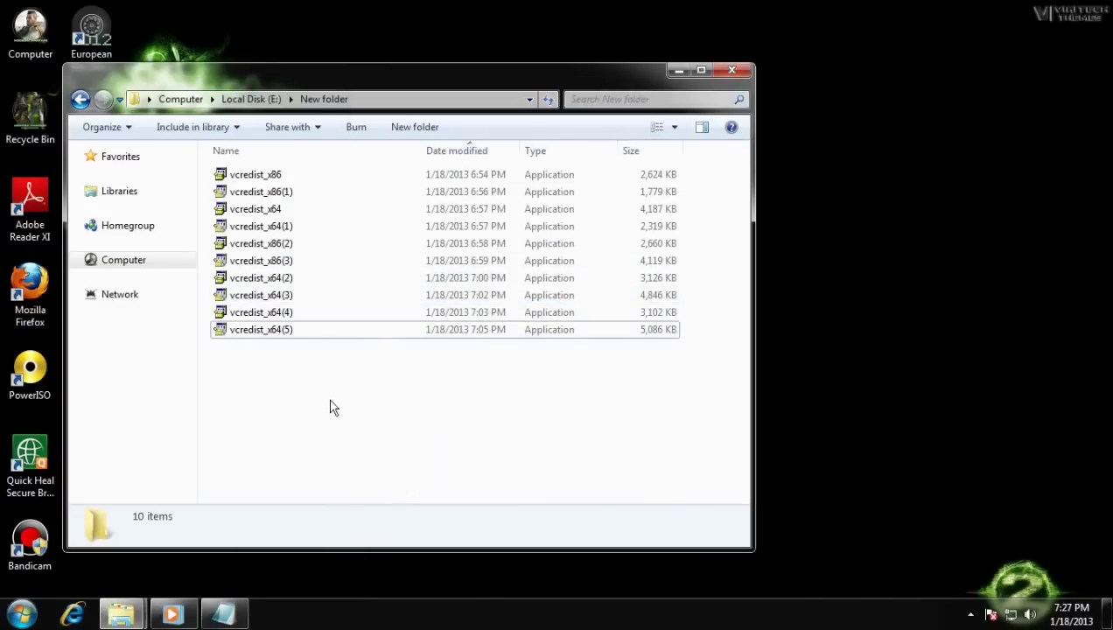
left_click(224, 613)
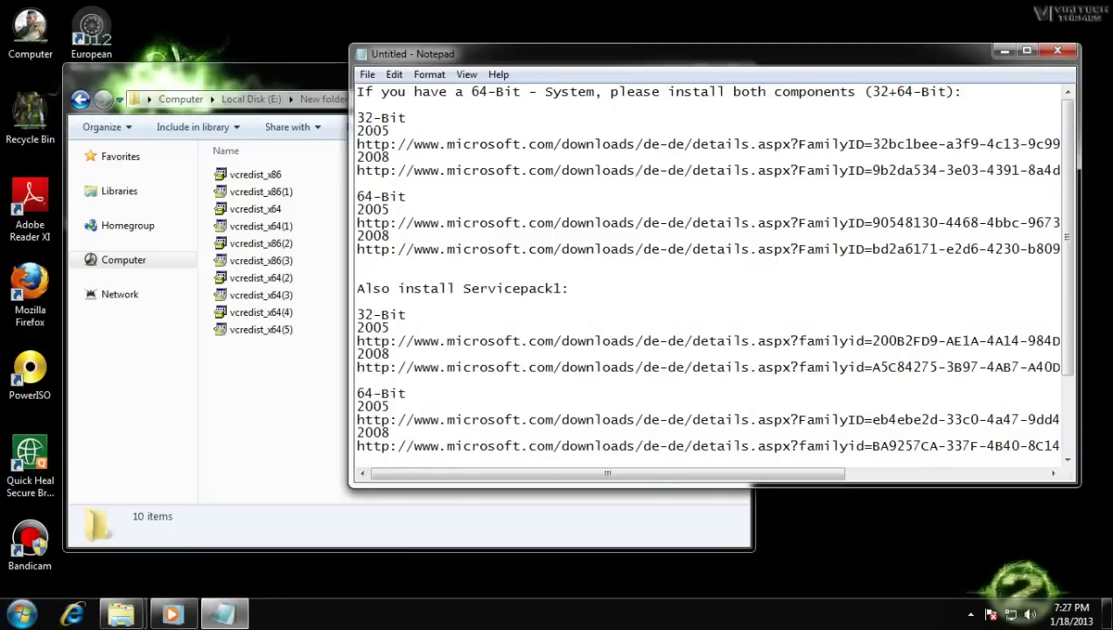
double_click(376, 143)
key("Down")
key("shift+Home")
key("Left")
left_click(1005, 50)
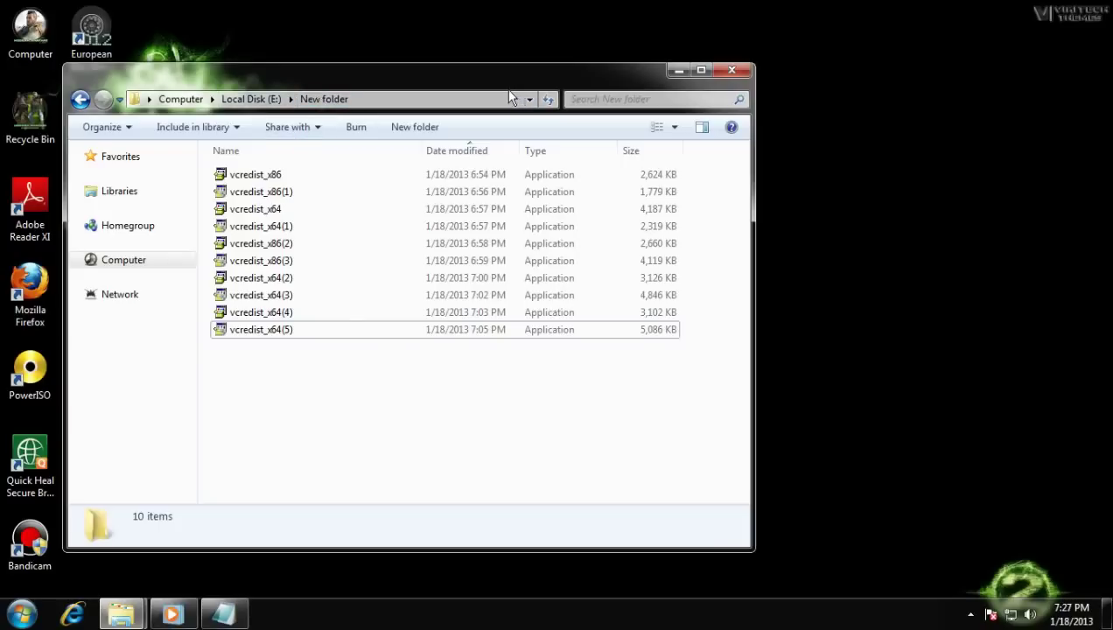
left_click(223, 613)
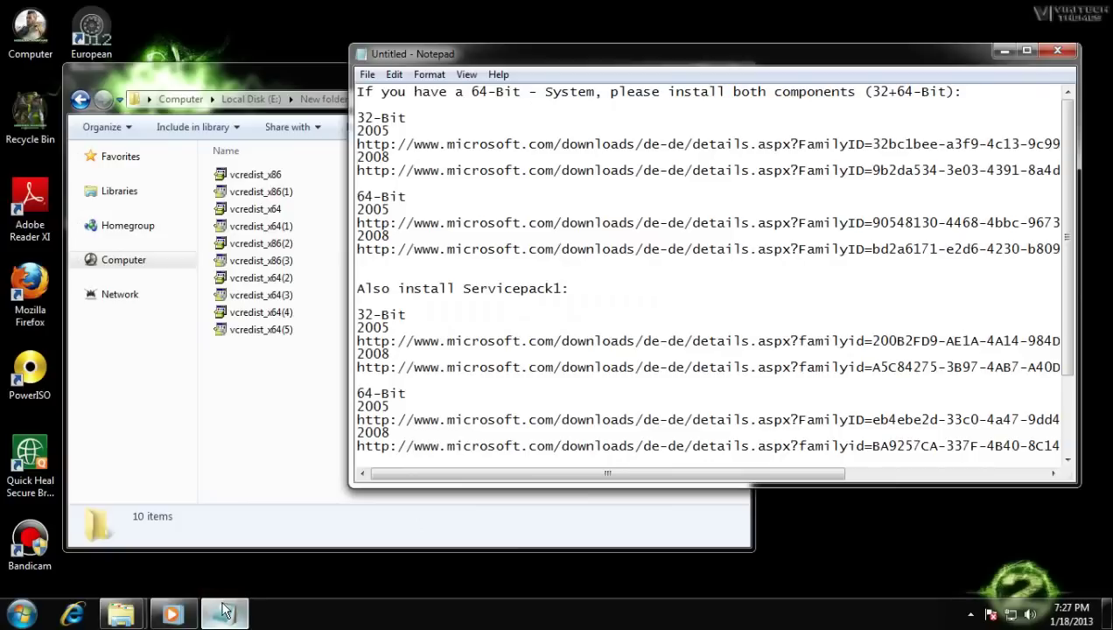
left_click(223, 613)
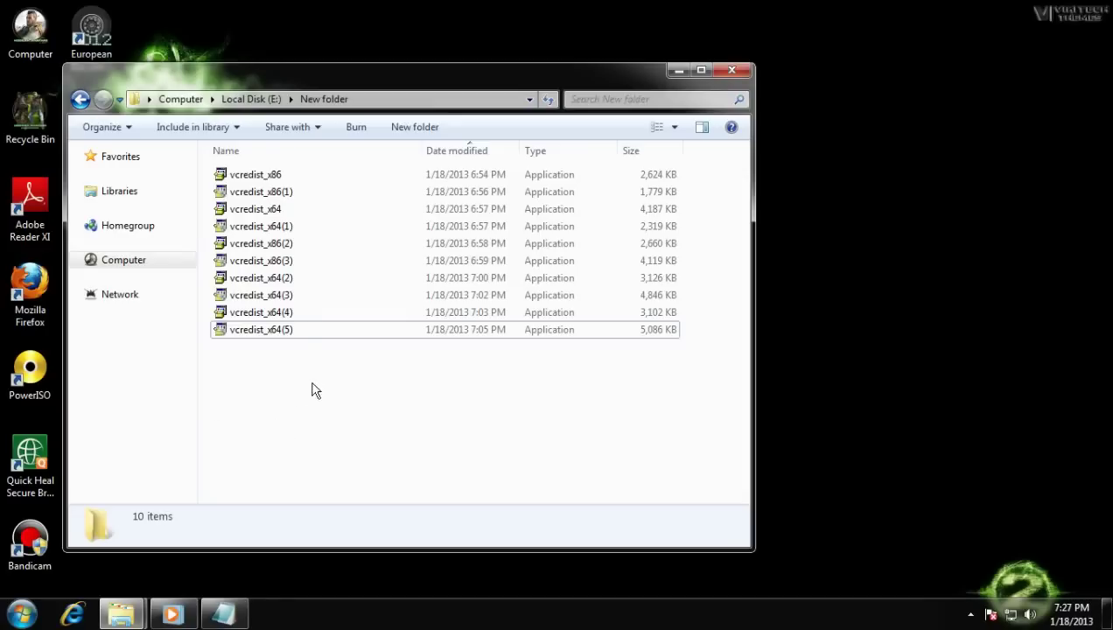
Install the Microsoft Visual C++ 2005 Redistributable from vcredist_x86, allowing the file to run and accepting its license agreement.
double_click(280, 176)
left_click(624, 319)
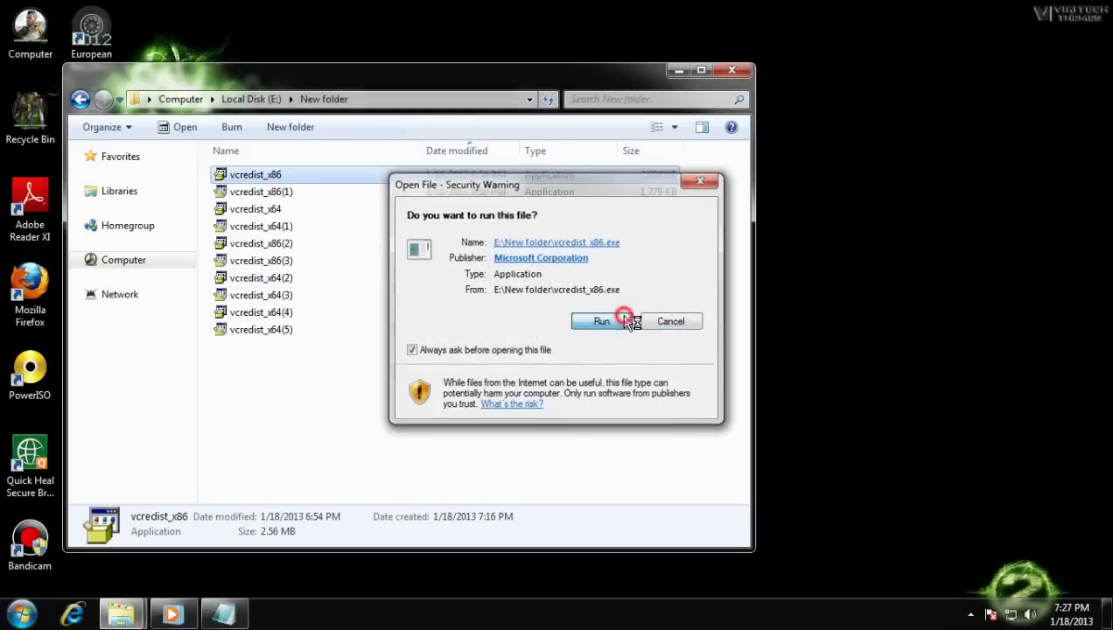
left_click(622, 442)
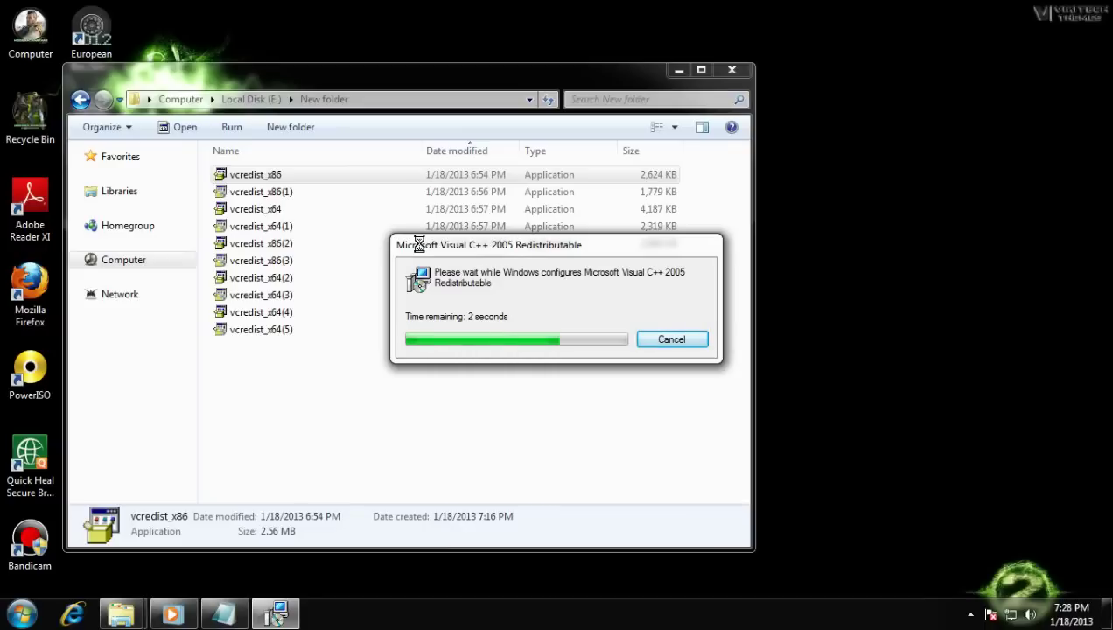
Install the Microsoft Visual C++ 2008 Redistributable from vcredist_x86(1), accepting the license terms and finishing the setup.
left_click(327, 192)
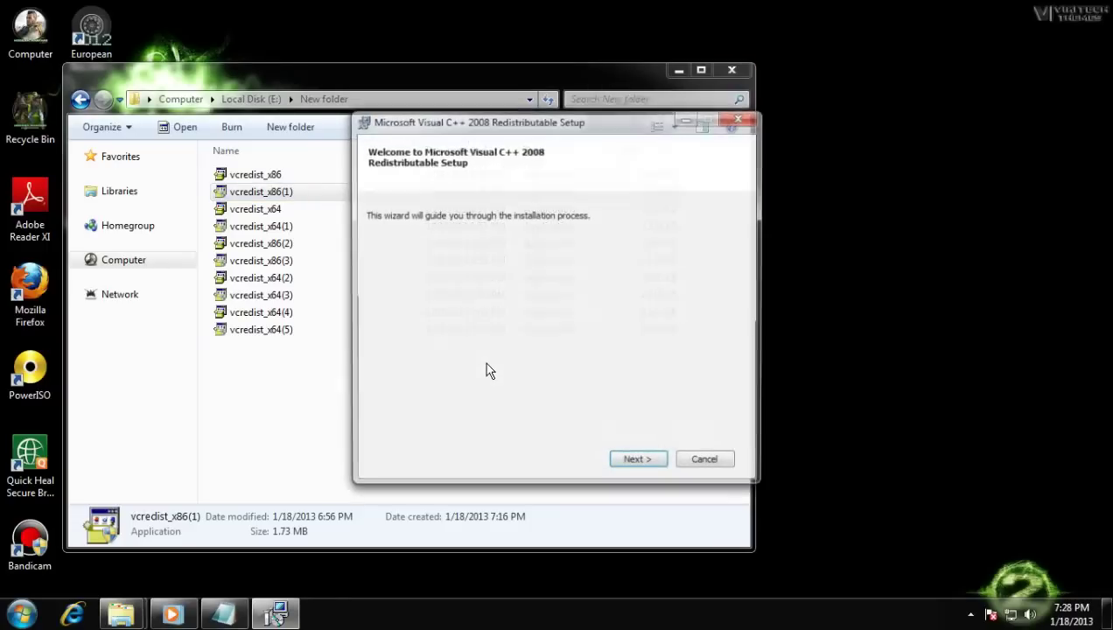
left_click(618, 466)
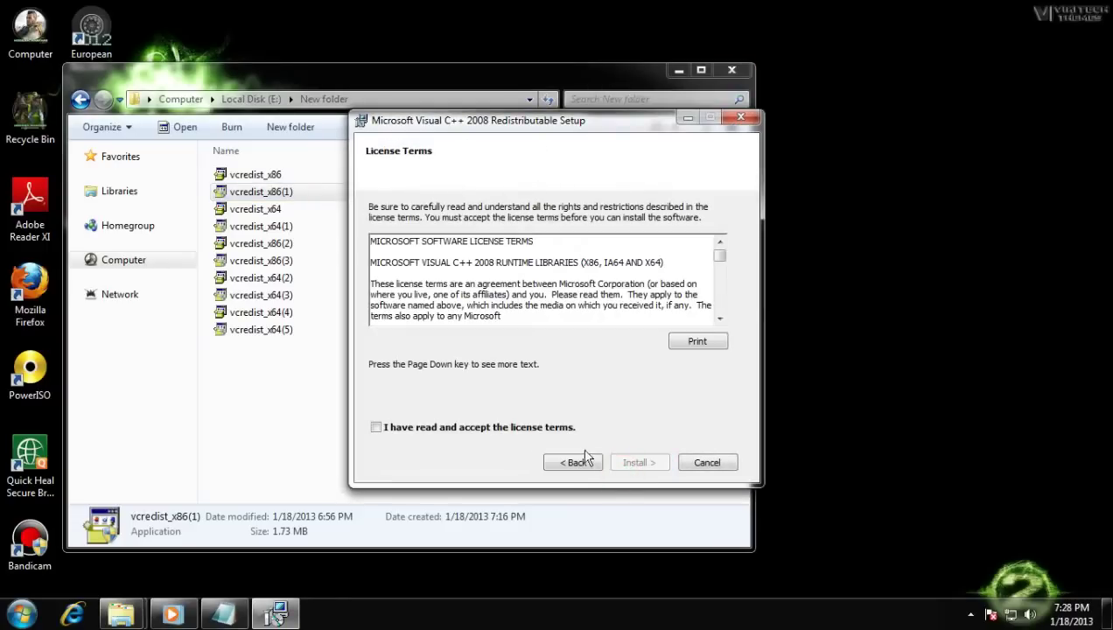
left_click(529, 428)
left_click(623, 462)
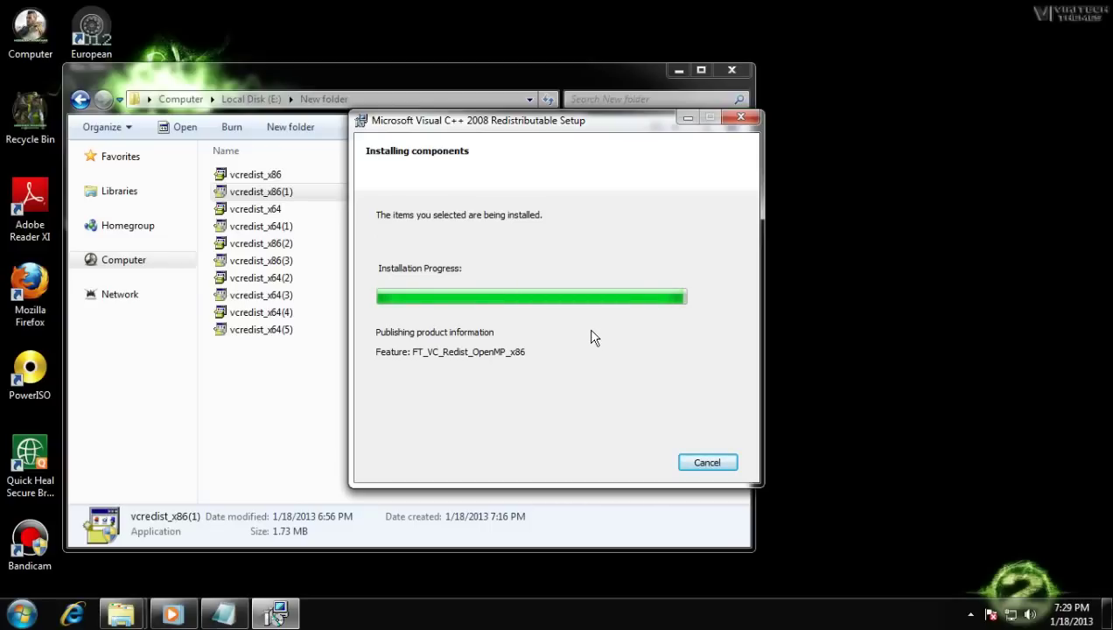
left_click(688, 117)
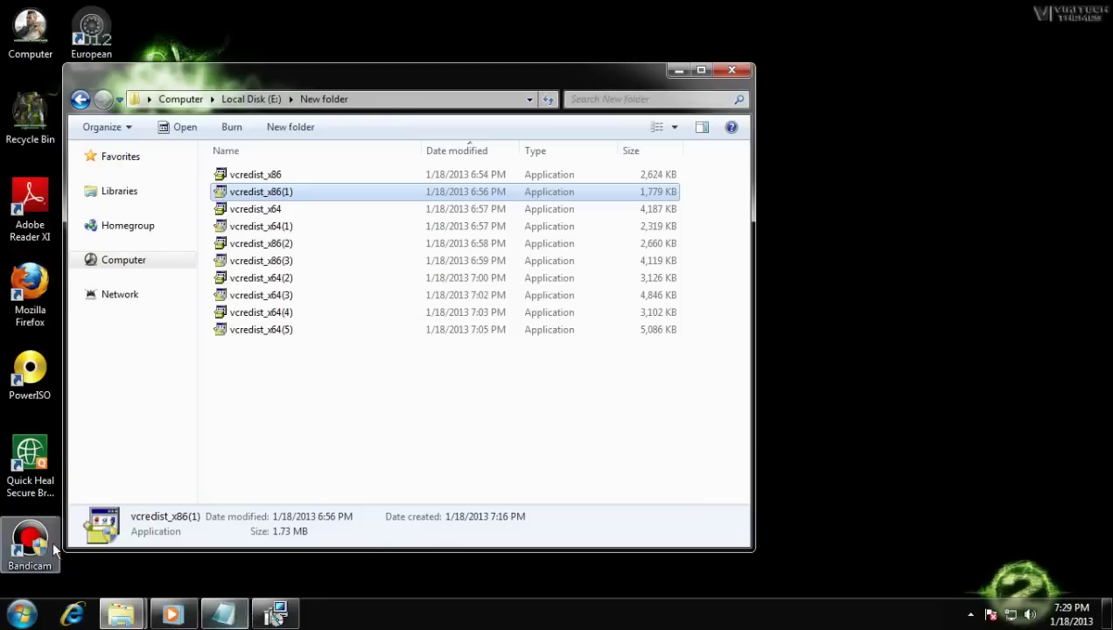
left_click(21, 615)
left_click(428, 373)
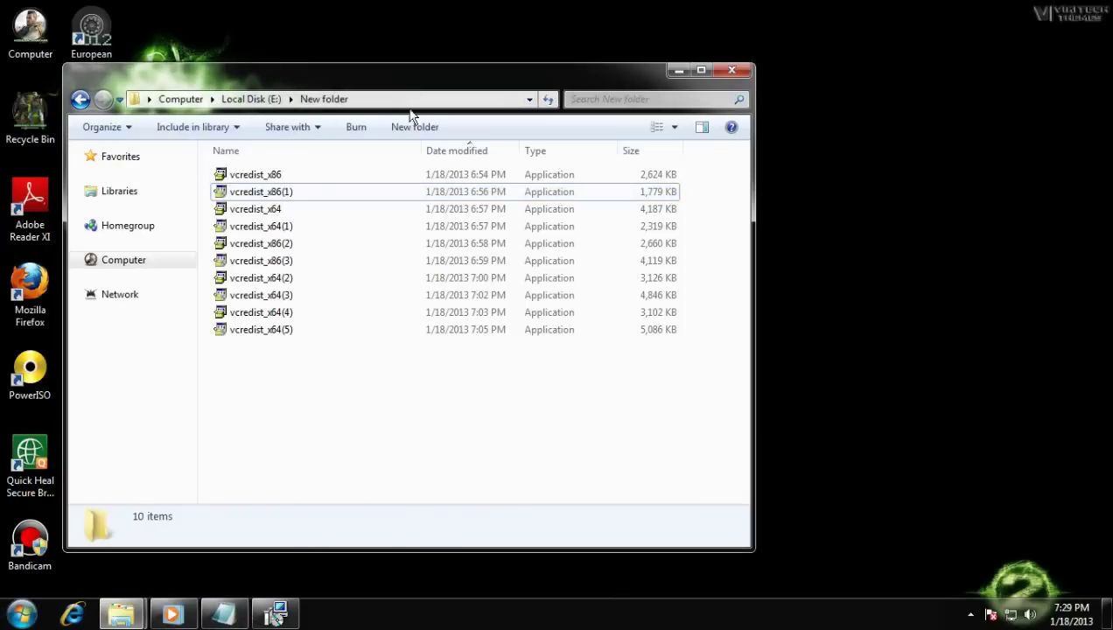
left_click(510, 410)
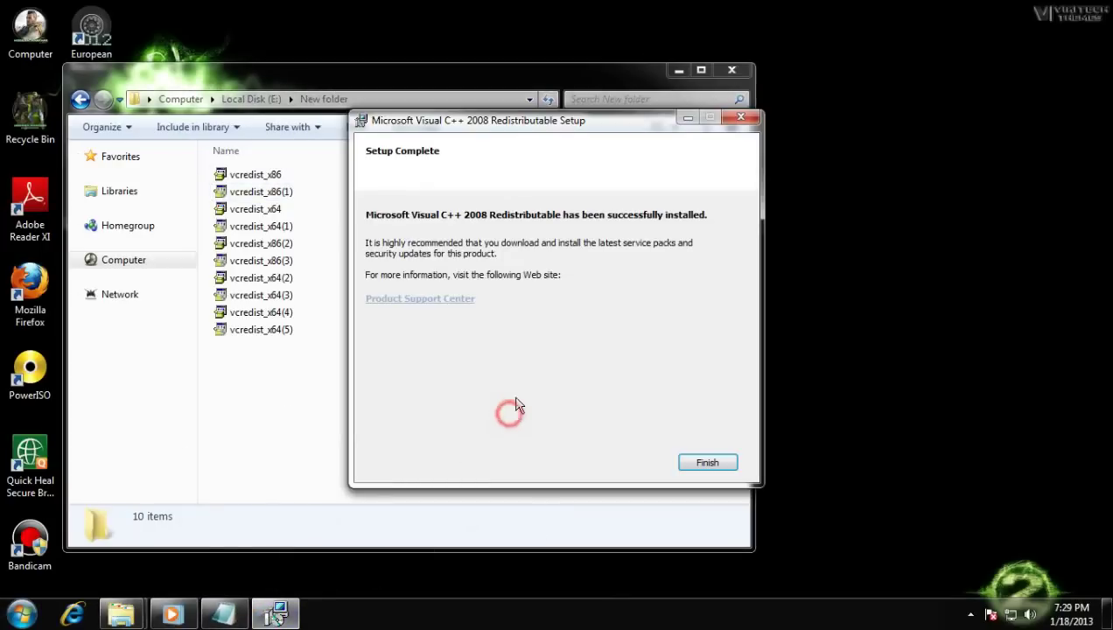
left_click(708, 462)
Install the vcredist_x64 package, allowing the file to run and accepting its license agreement.
double_click(338, 210)
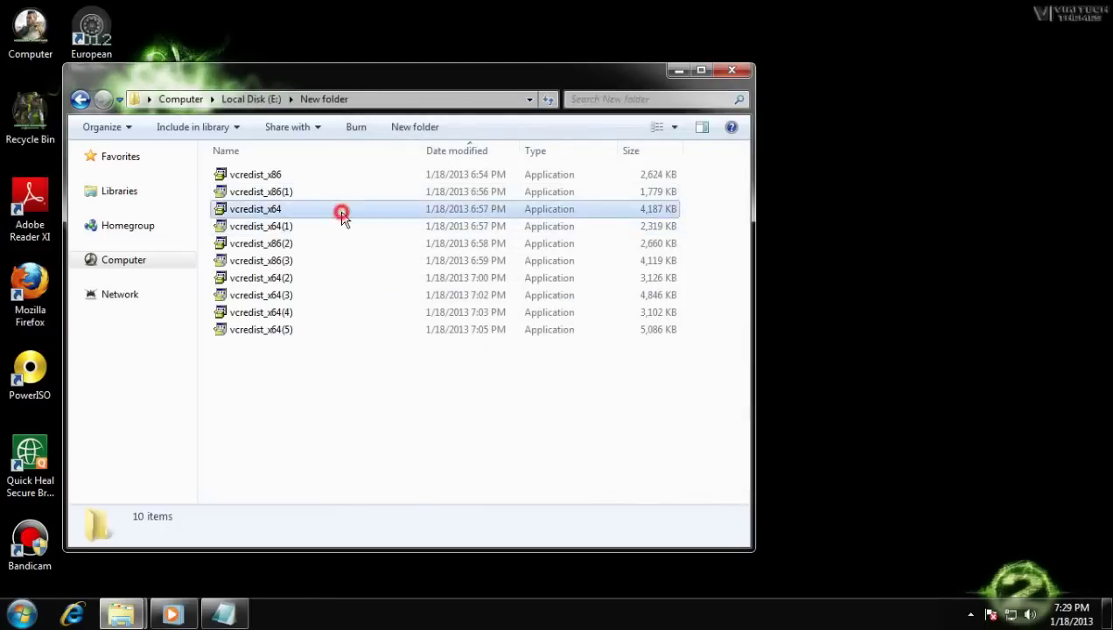
left_click(617, 322)
left_click(603, 440)
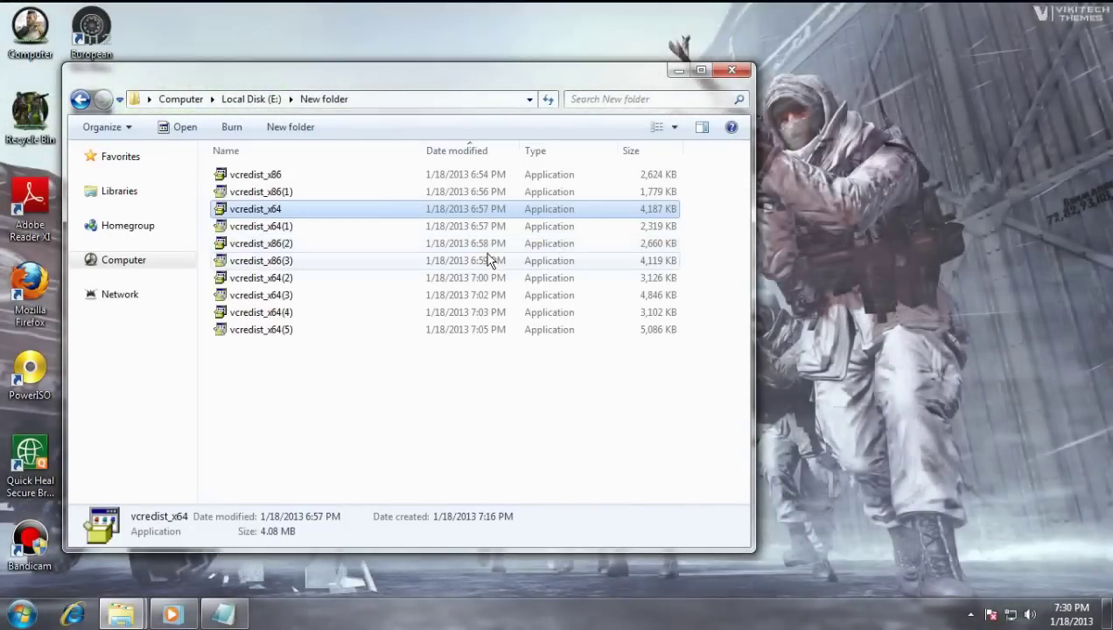
Install the Microsoft Visual C++ 2008 Redistributable from vcredist_x64(1), accepting the license terms and finishing the setup.
double_click(384, 226)
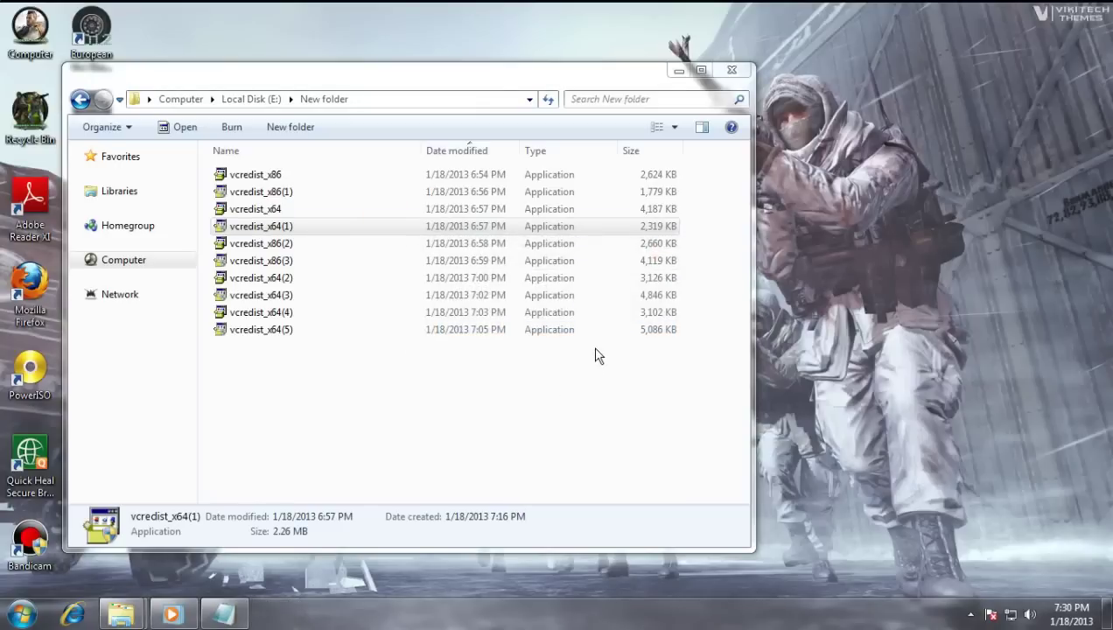
left_click(632, 459)
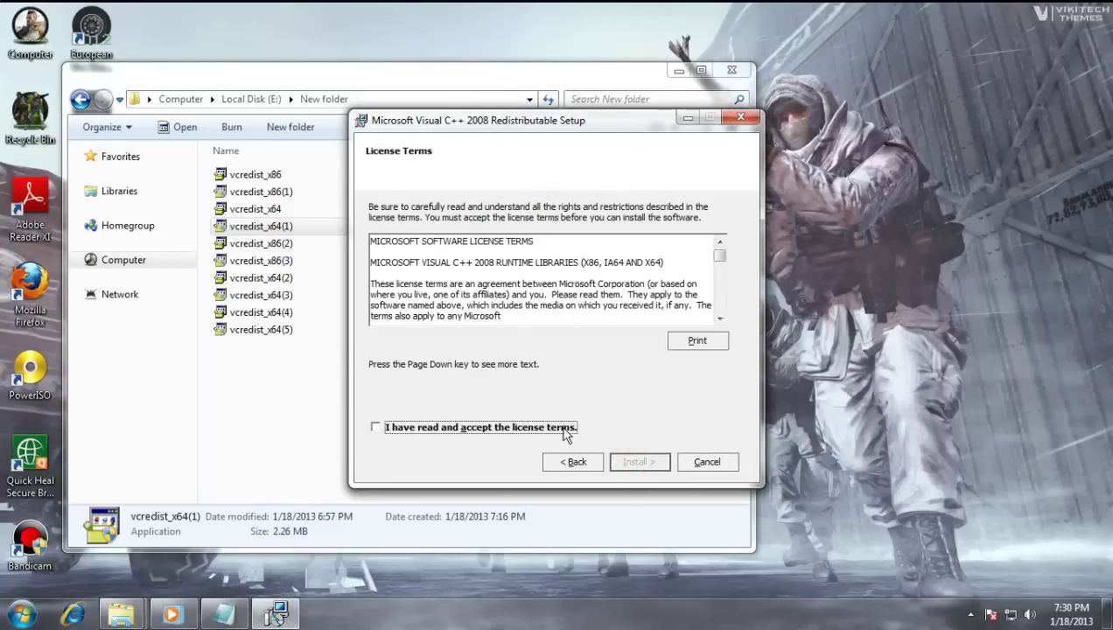
left_click(560, 428)
left_click(628, 461)
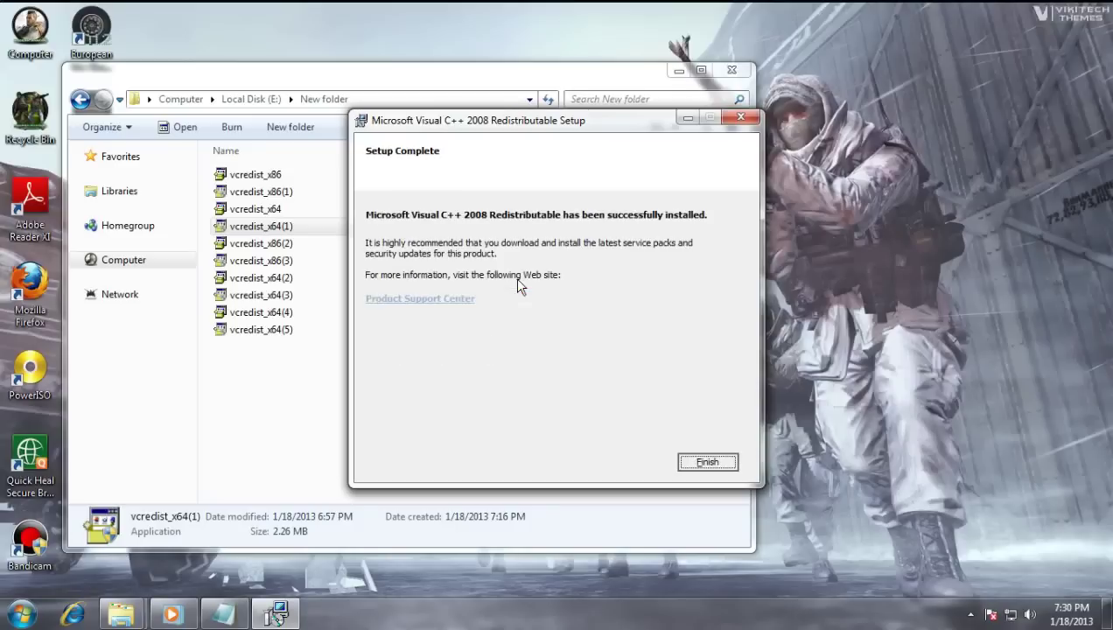
left_click(688, 460)
Install the Microsoft Visual C++ 2005 SP1 Redistributable from vcredist_x86(2), allowing the file to run and accepting its license agreement.
double_click(306, 243)
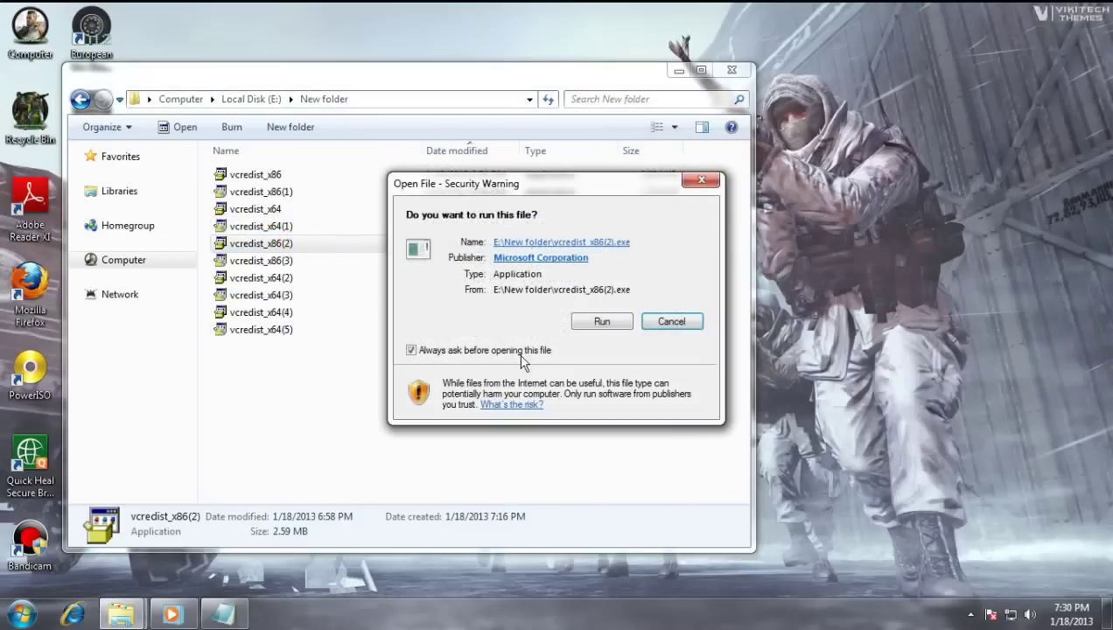
left_click(617, 323)
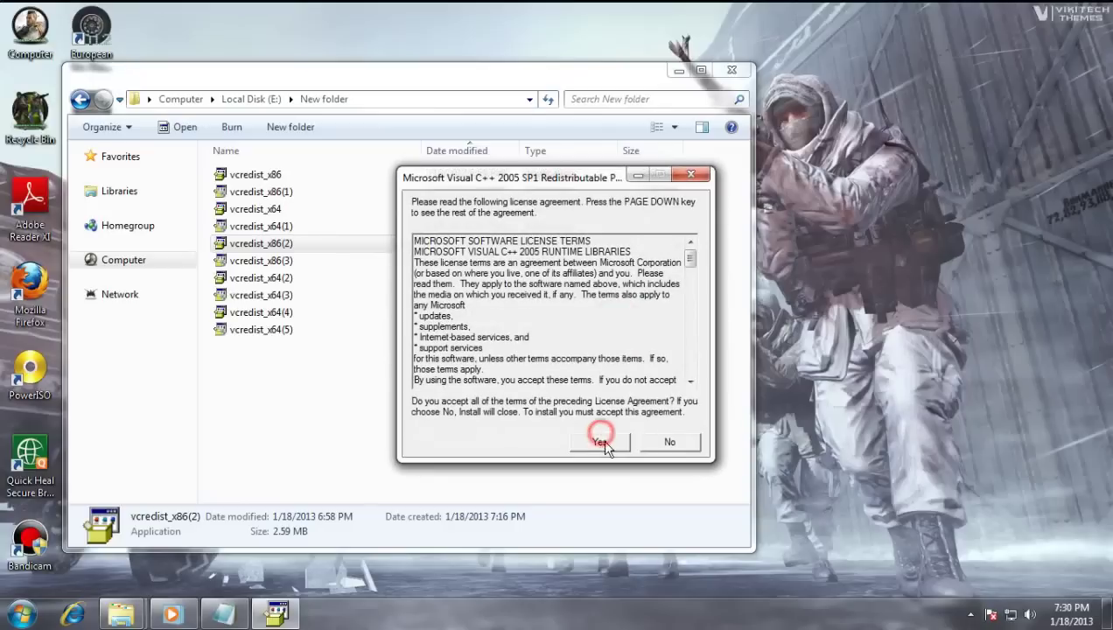
left_click(604, 438)
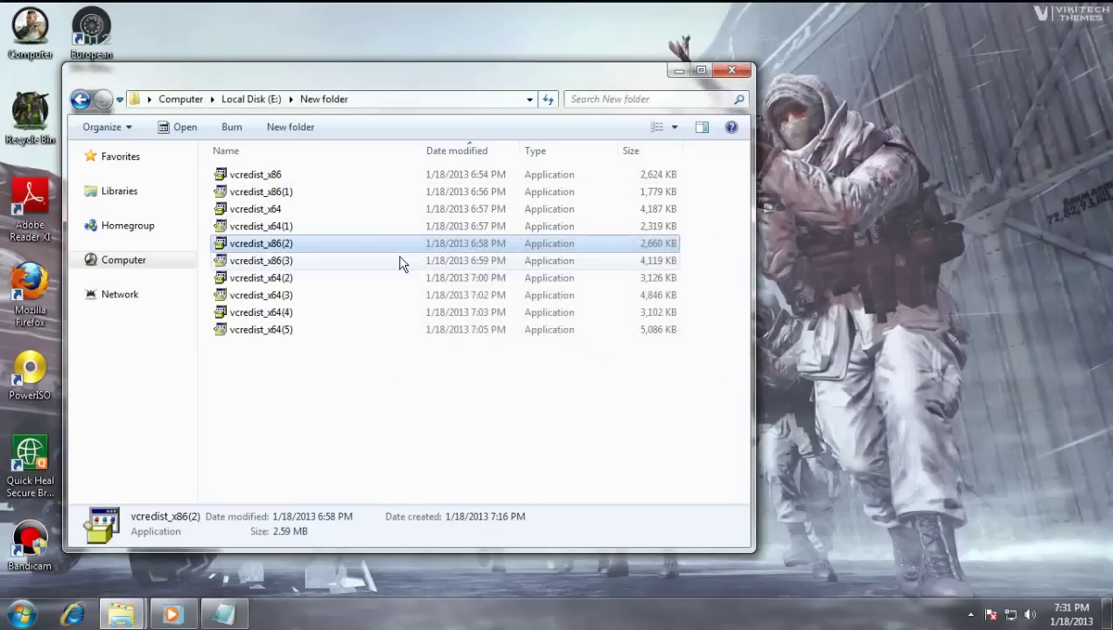
Install the Microsoft Visual C++ 2008 Redistributable from vcredist_x86(3), accepting the license terms and finishing the setup.
double_click(400, 260)
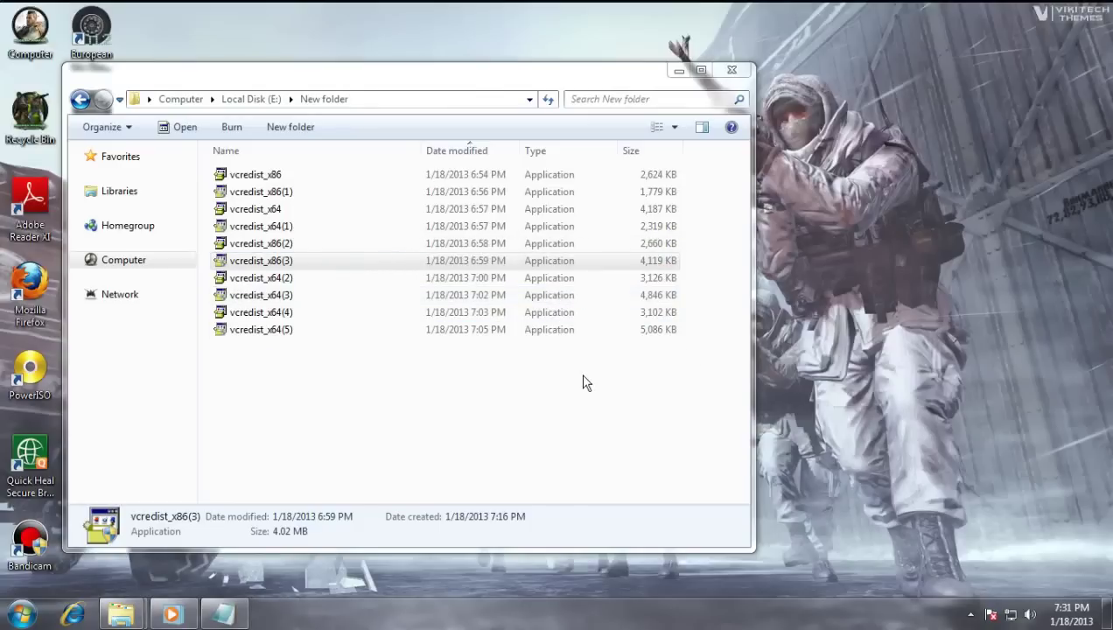
left_click(645, 466)
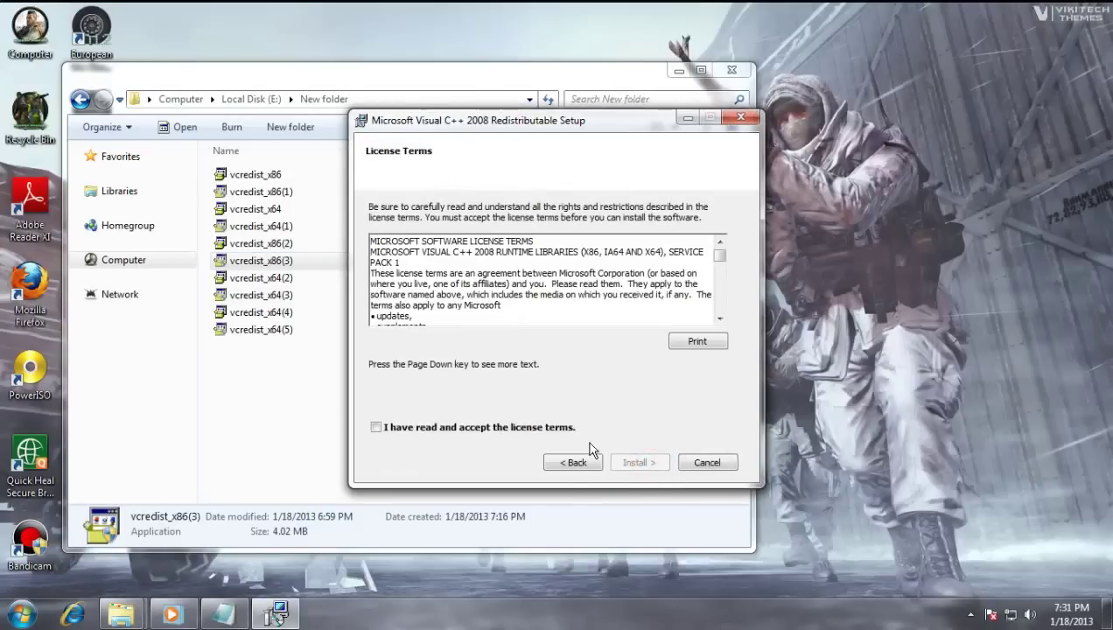
left_click(512, 427)
left_click(636, 462)
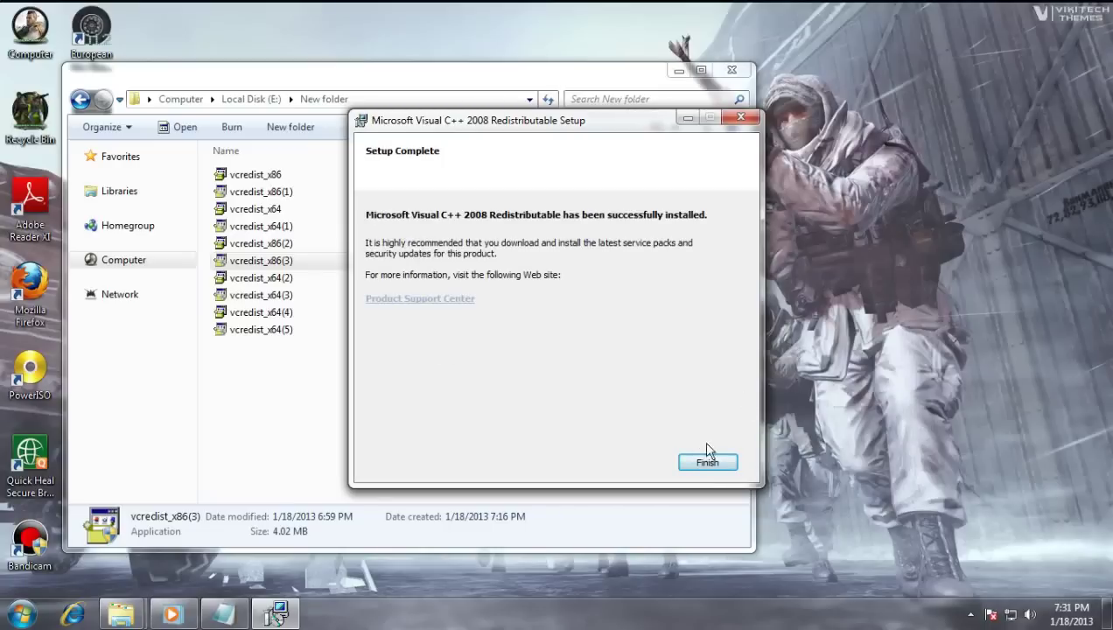
left_click(712, 462)
Install the vcredist_x64(2) package, allowing the file to run and accepting its license agreement.
double_click(352, 278)
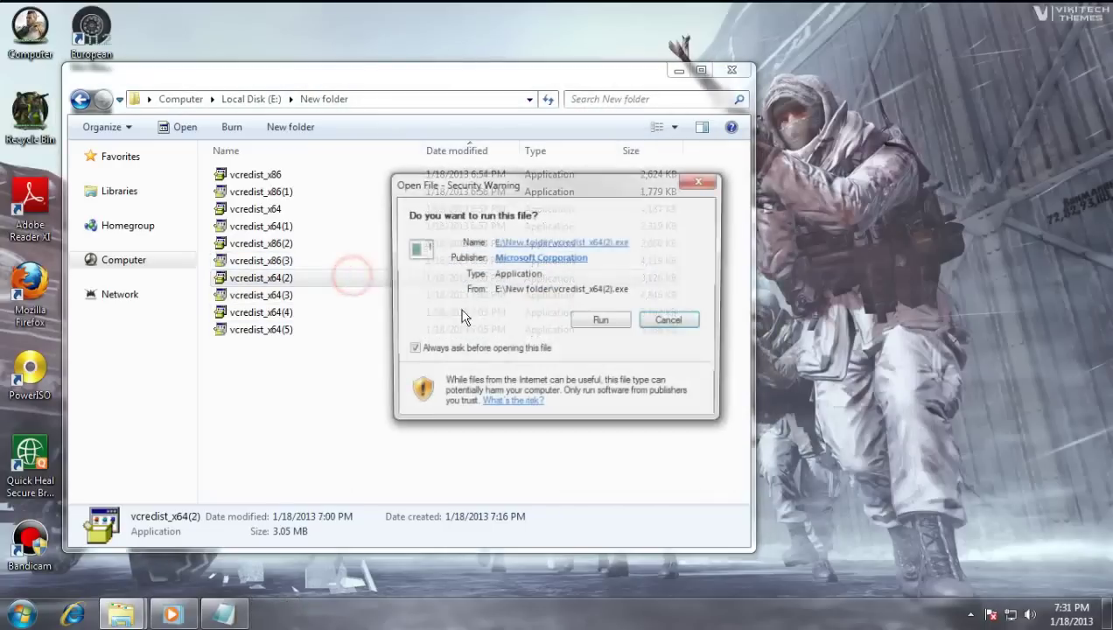
left_click(601, 320)
left_click(610, 370)
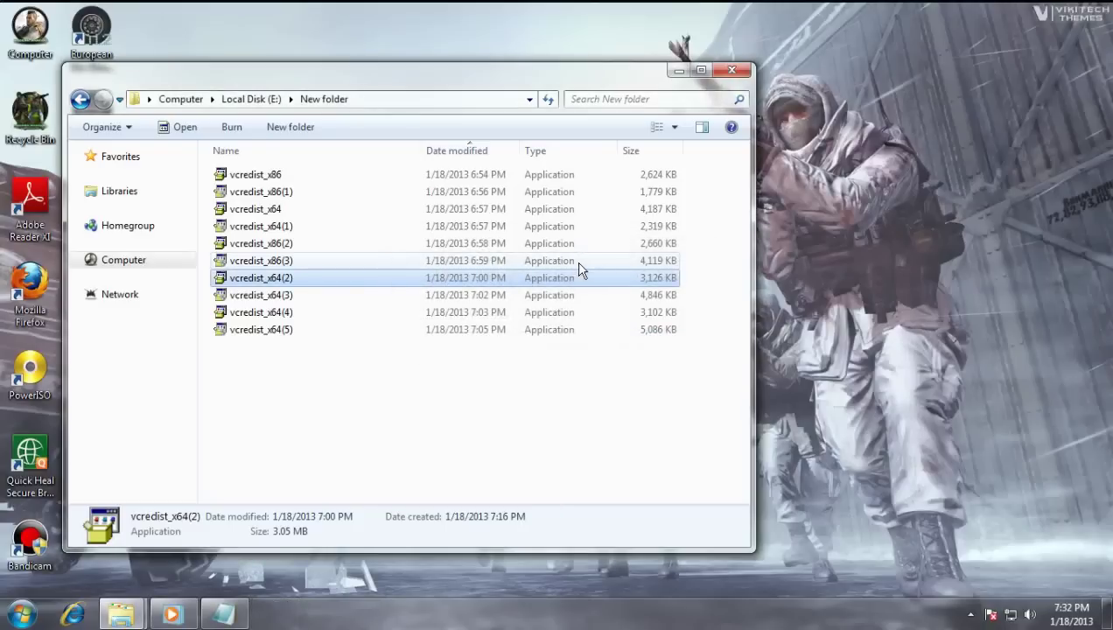
Install the Microsoft Visual C++ 2008 Redistributable from vcredist_x64(3), accepting the license terms and finishing the setup.
double_click(452, 295)
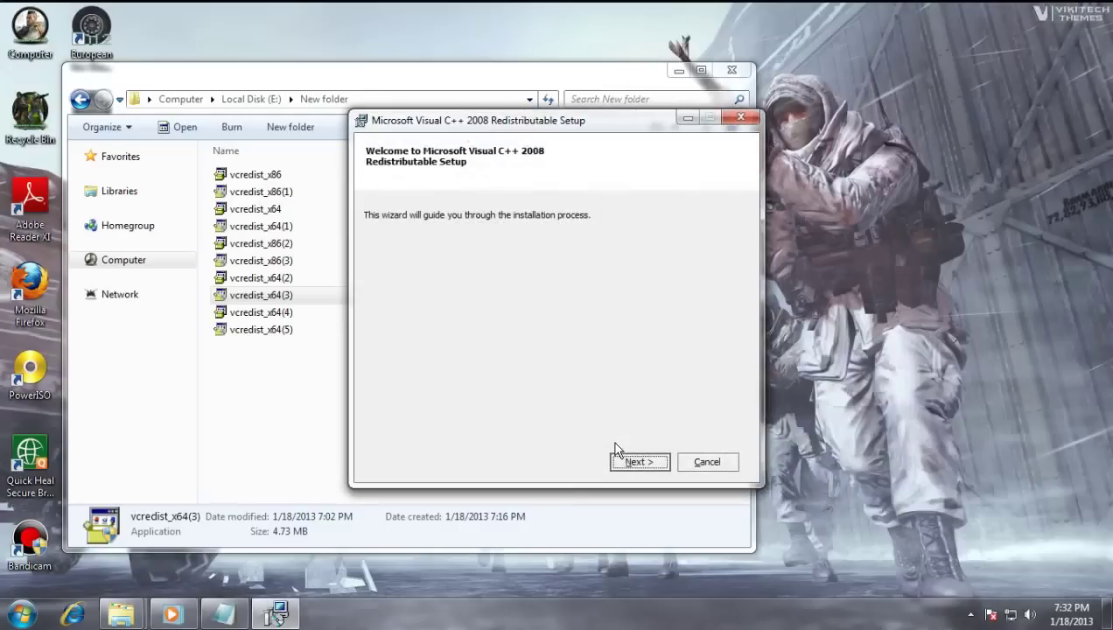
left_click(623, 455)
left_click(571, 427)
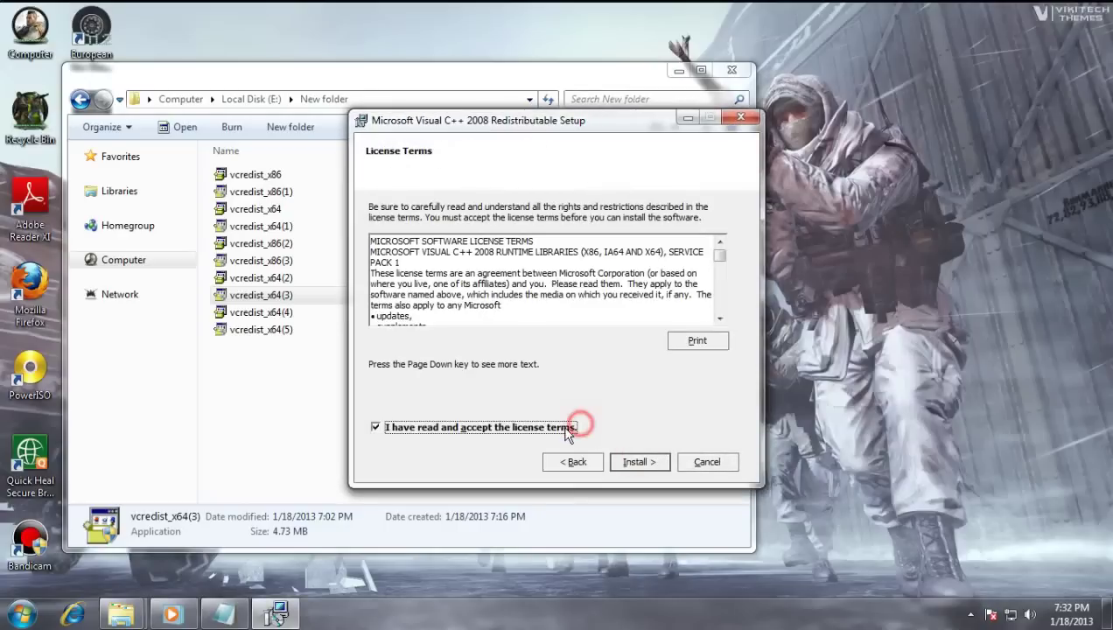
left_click(640, 461)
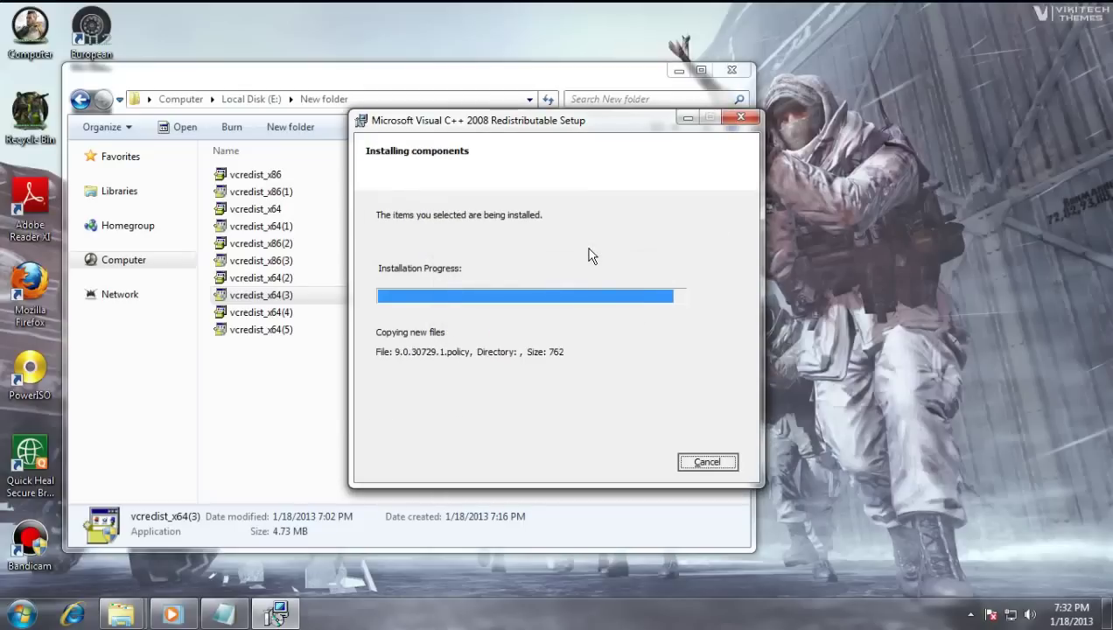
left_click(676, 287)
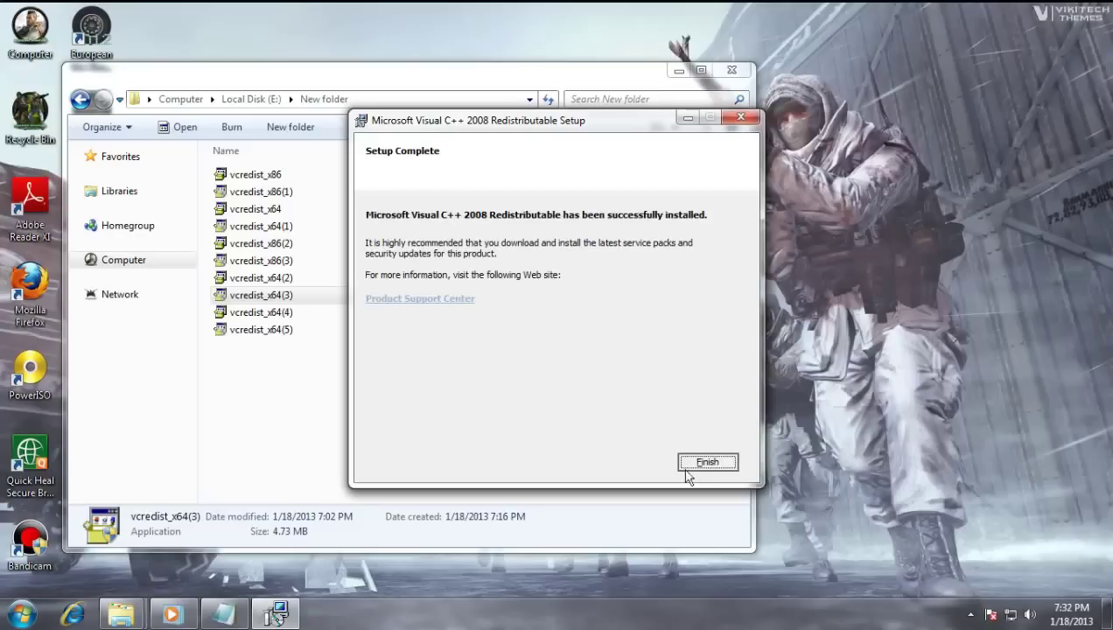
left_click(706, 463)
left_click(479, 429)
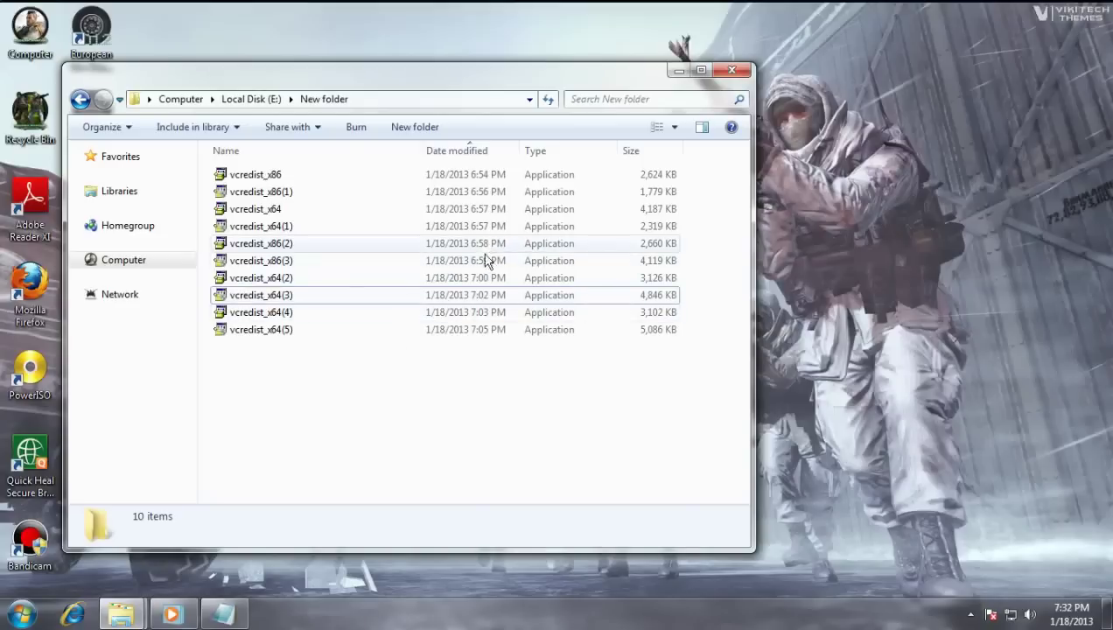
Review the component list in the Notepad notes against the folder's packages, from the base redistributables down to the Security update section.
left_click(223, 615)
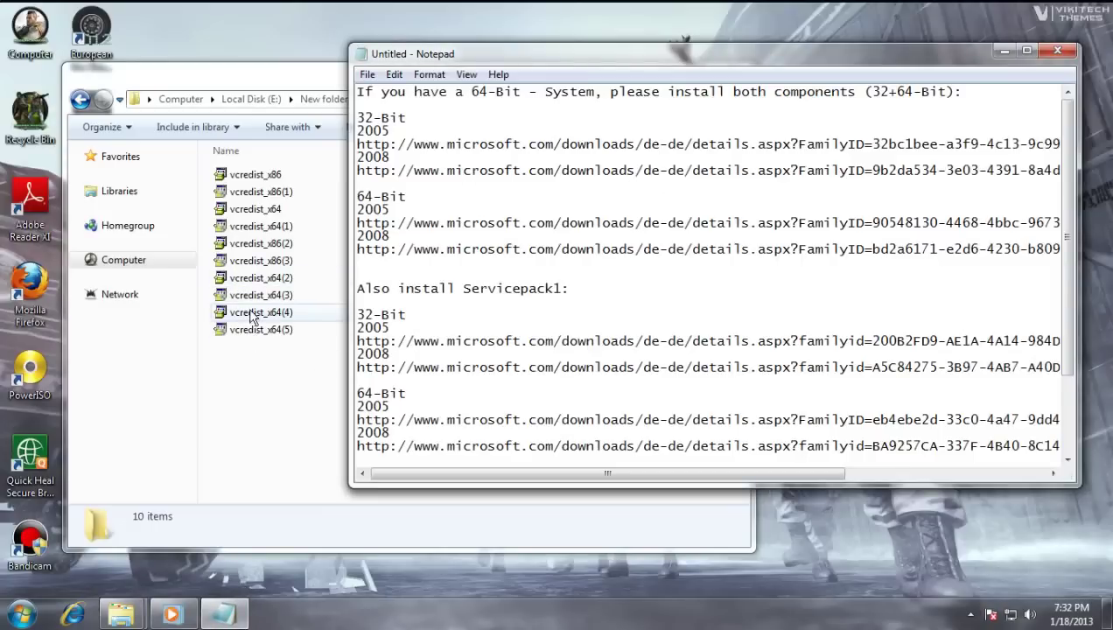
scroll(263, 298, "down", 3)
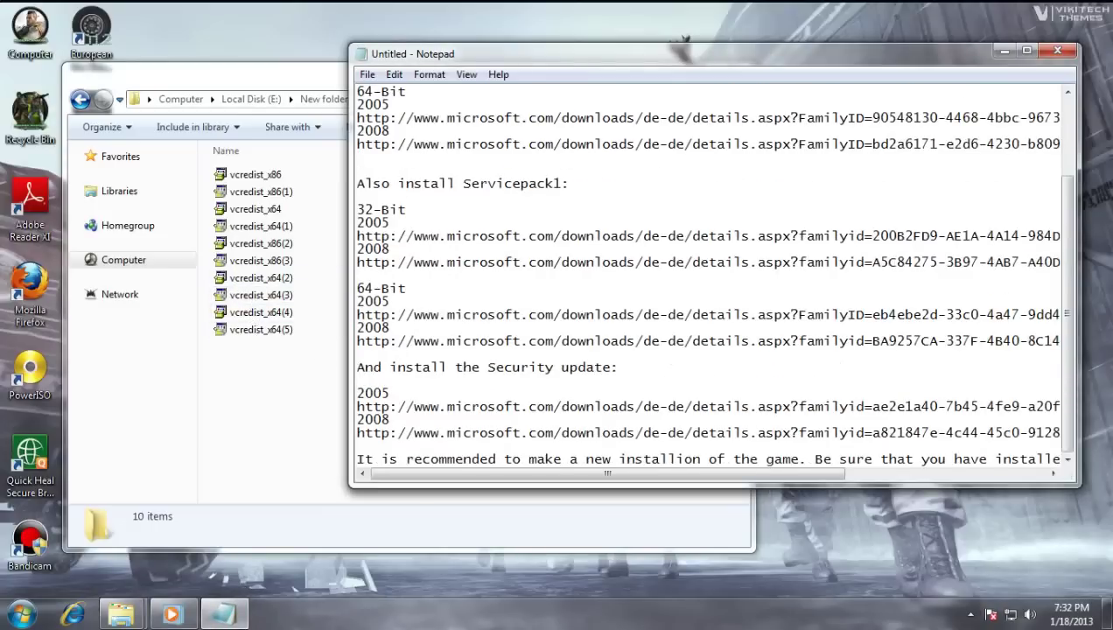
left_click_drag(204, 174, 266, 302)
left_click(628, 490)
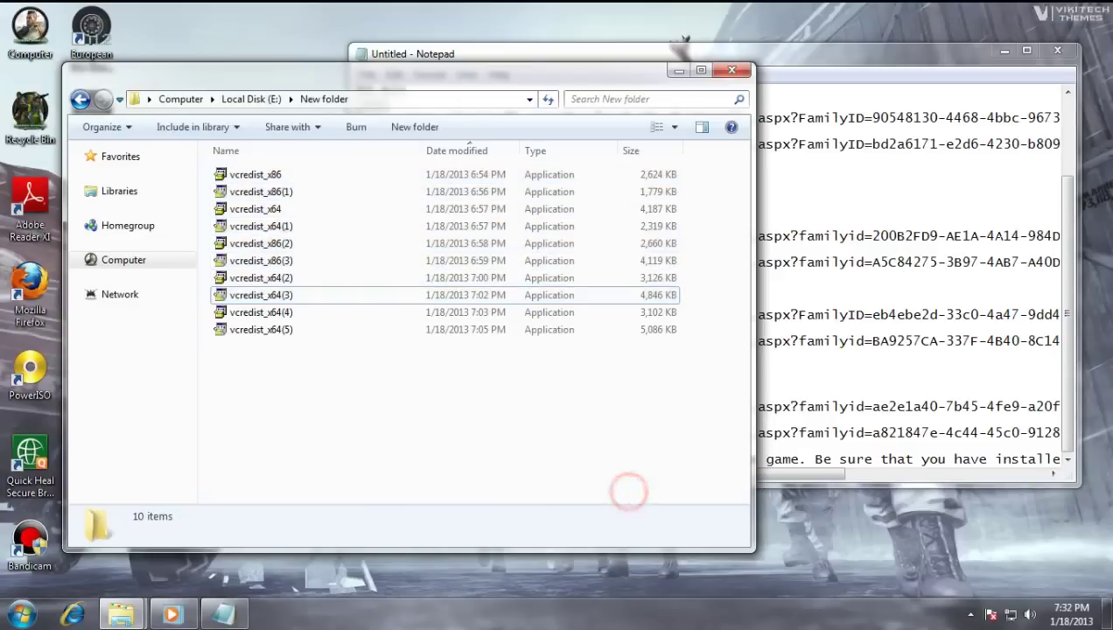
left_click(1011, 77)
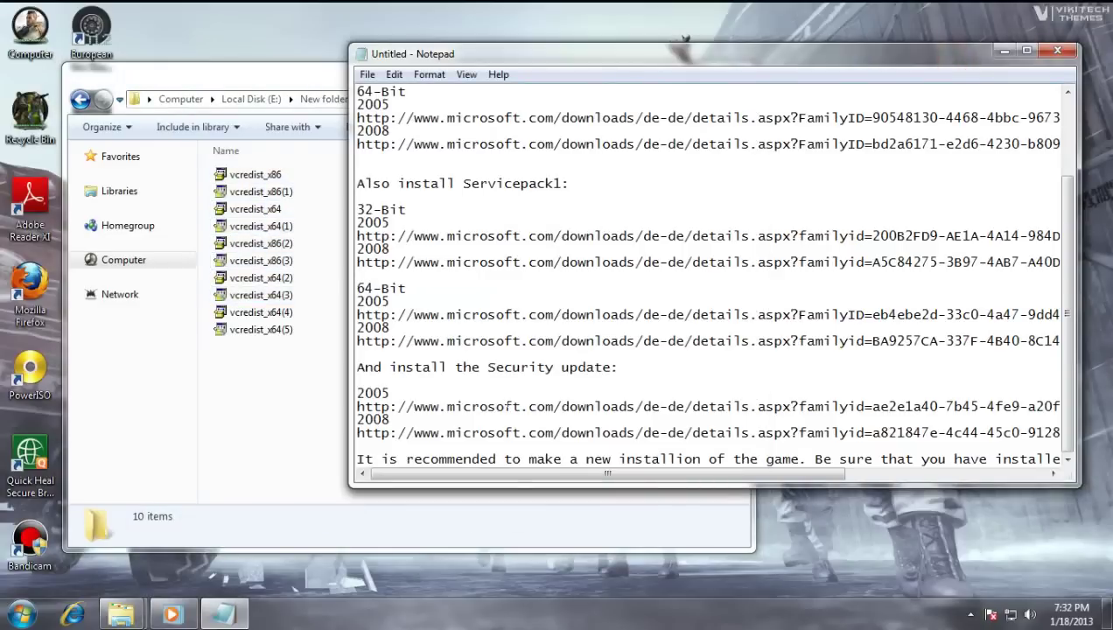
left_click_drag(627, 385, 359, 83)
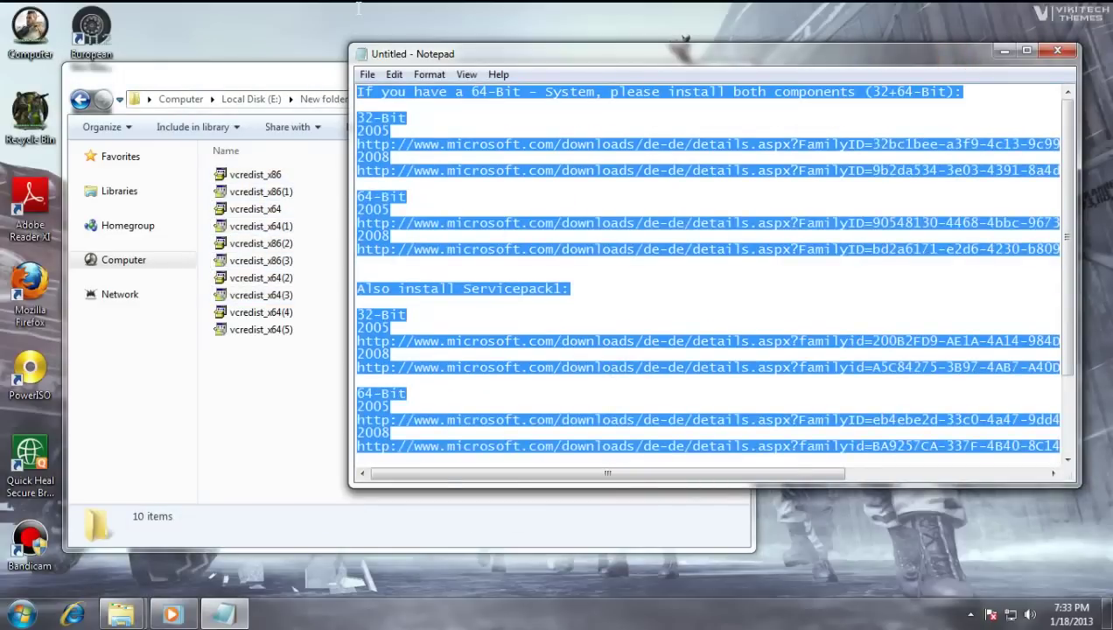
left_click_drag(358, 9, 617, 369)
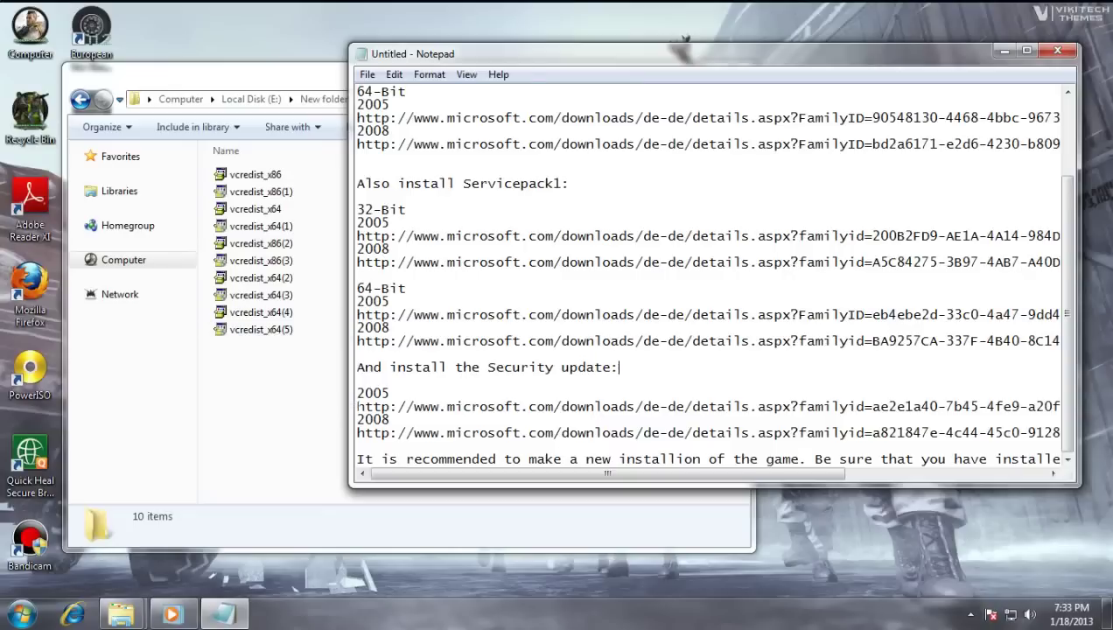
Copy the 2005 security update link from the notes, open it in Firefox and switch the download page to English.
left_click_drag(357, 406, 1060, 406)
key("ctrl+c")
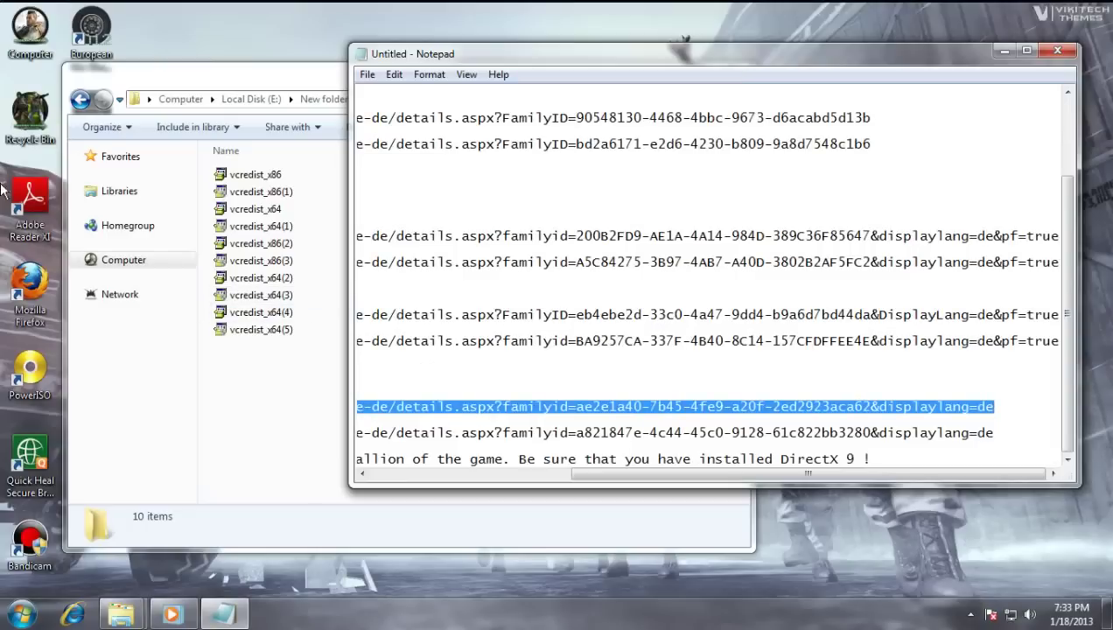
left_click(31, 285)
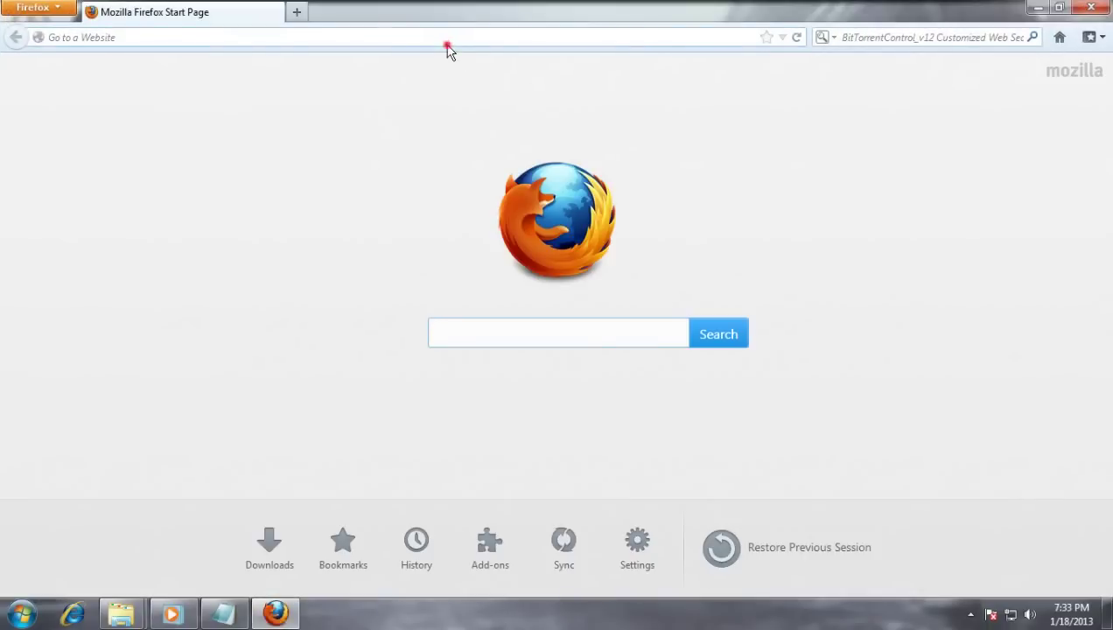
left_click(447, 44)
key("ctrl+v")
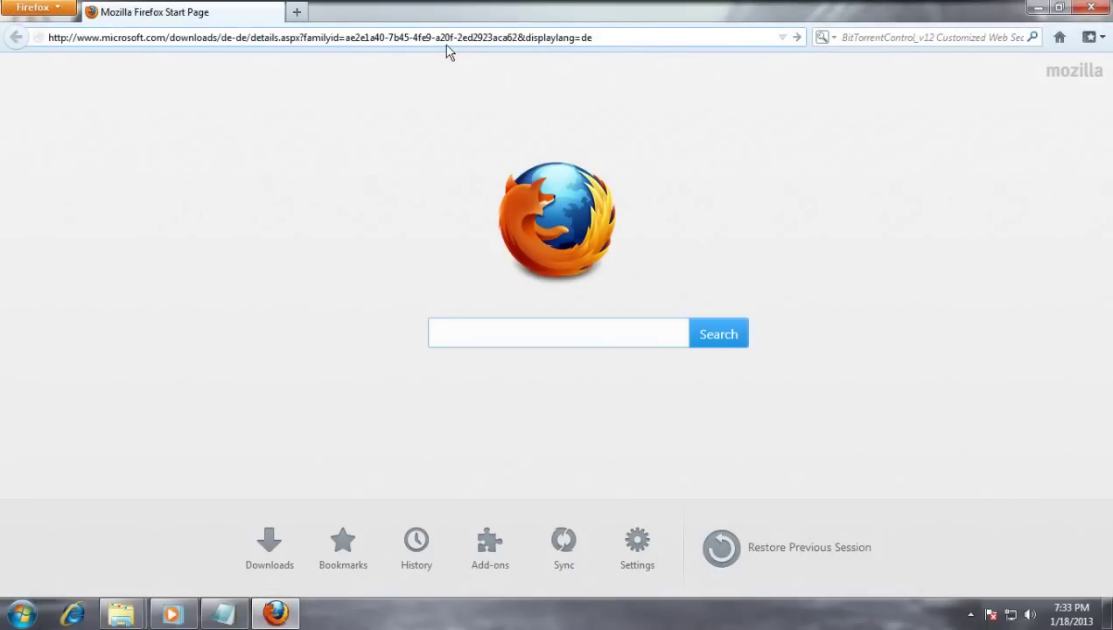
key("Return")
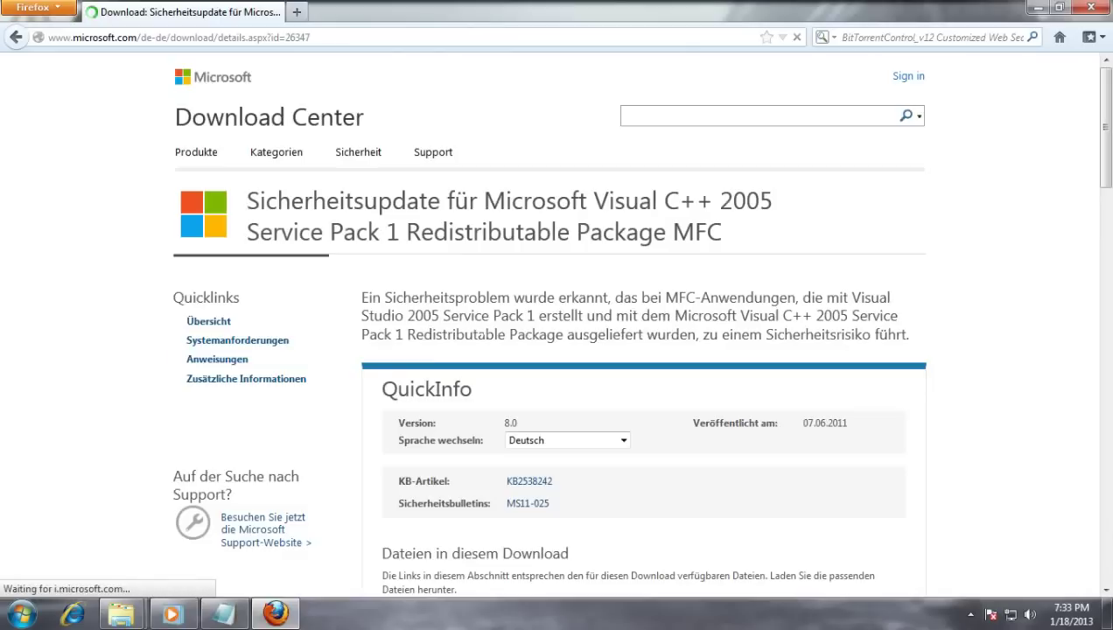
left_click(578, 440)
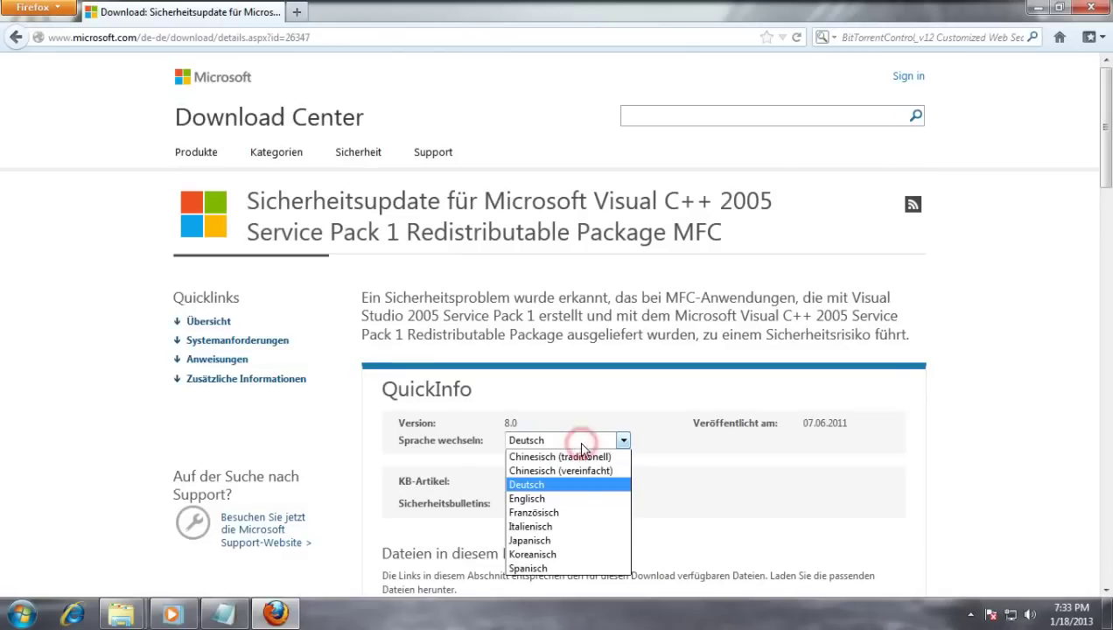
left_click(603, 499)
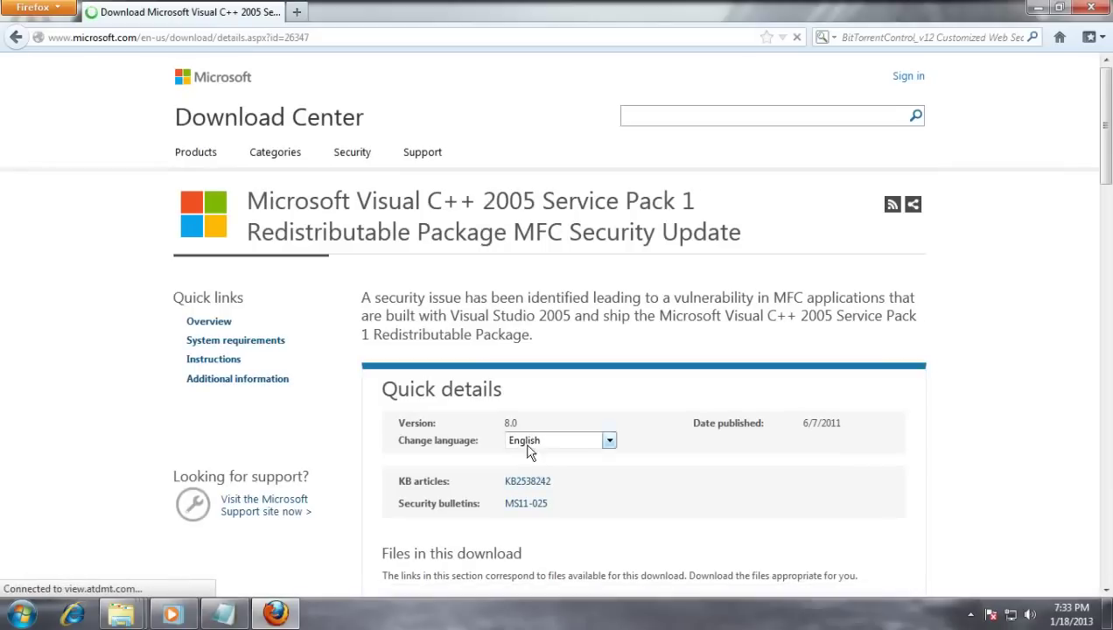
Examine the x64 and x86 files offered for the Visual C++ 2005 security update, and close the browser.
scroll(571, 385, "down", 5)
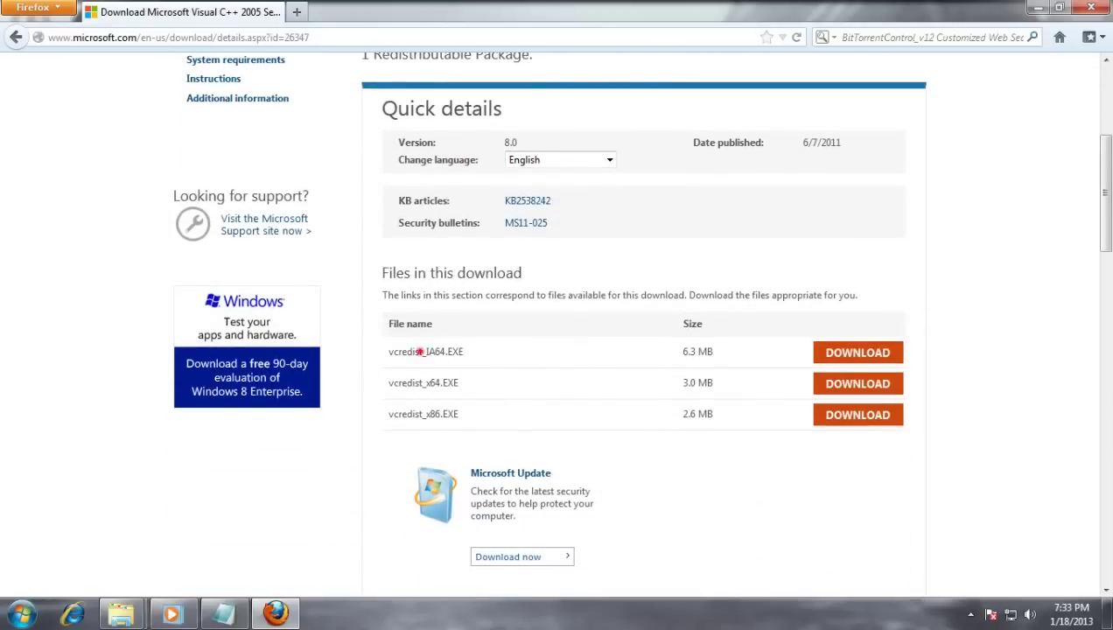
mouse_move(419, 351)
left_mouse_down()
mouse_move(502, 375)
mouse_move(429, 352)
left_mouse_up()
mouse_move(435, 383)
left_mouse_down()
mouse_move(373, 380)
mouse_move(512, 388)
mouse_move(398, 403)
left_mouse_up()
left_click(444, 393)
left_click_drag(490, 421, 384, 415)
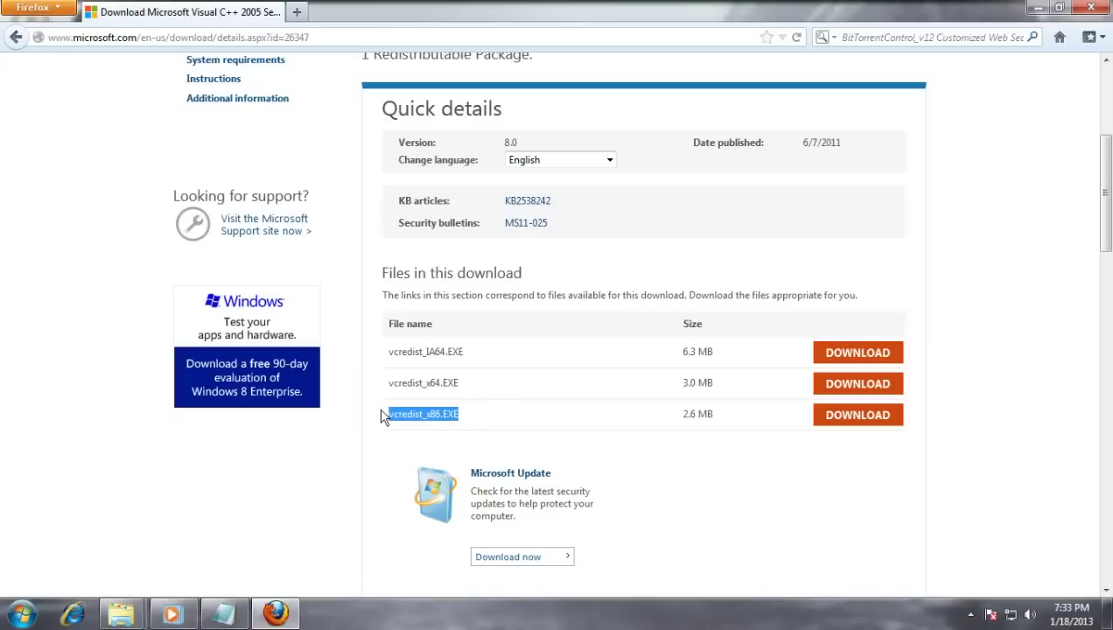
left_click(531, 427)
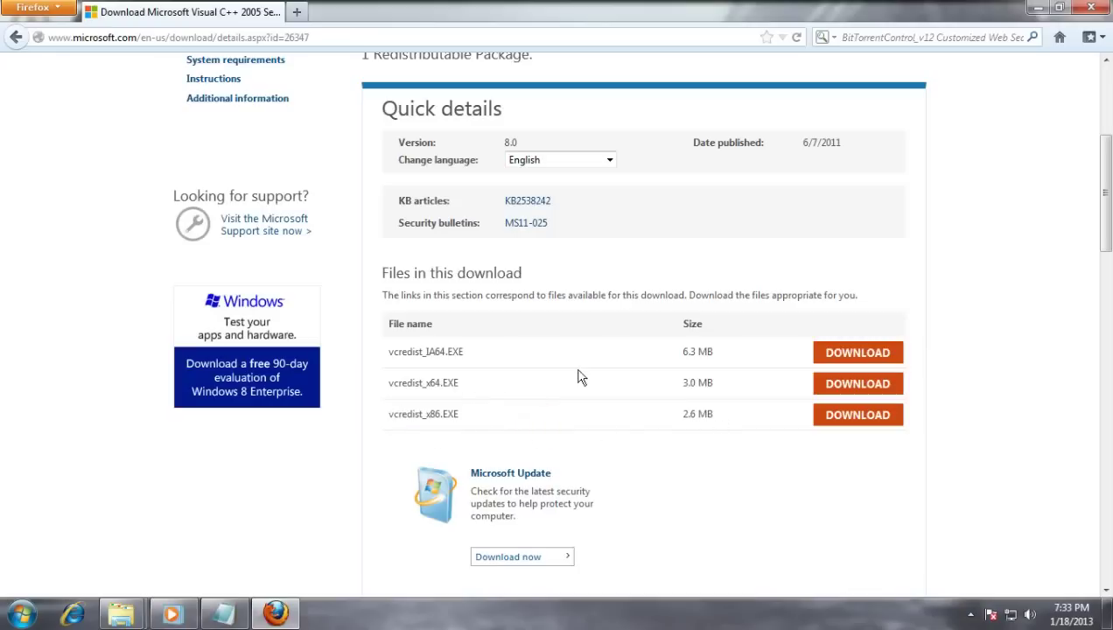
left_click_drag(455, 385, 390, 415)
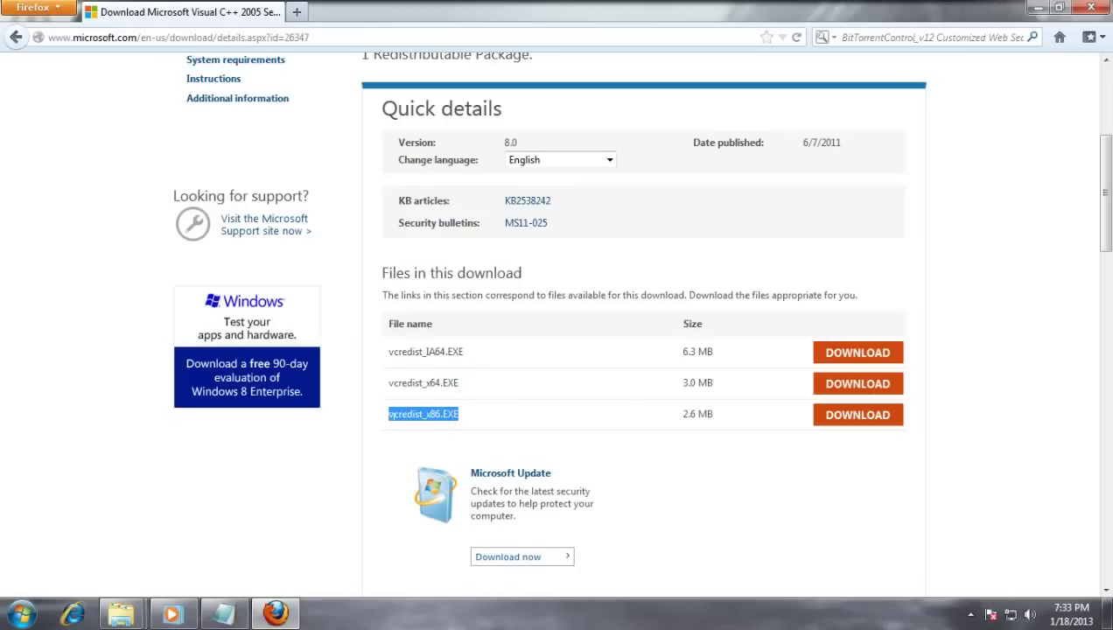
left_click(526, 434)
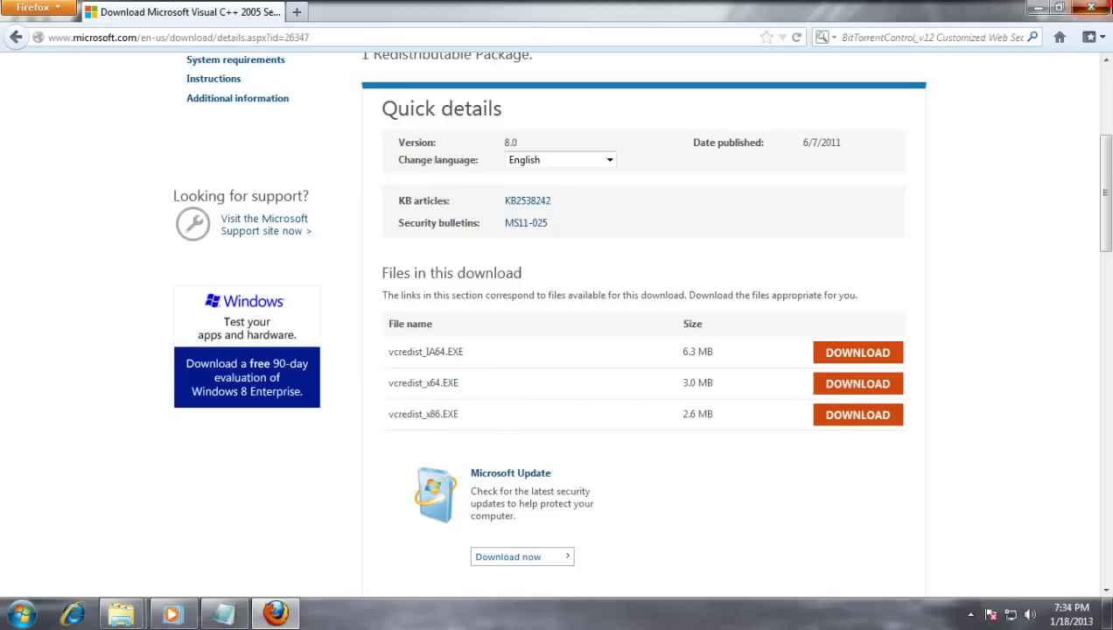
left_click(1090, 7)
Copy the 2008 security update link from the notes, open it in Firefox and switch the download page to English.
left_click(759, 451)
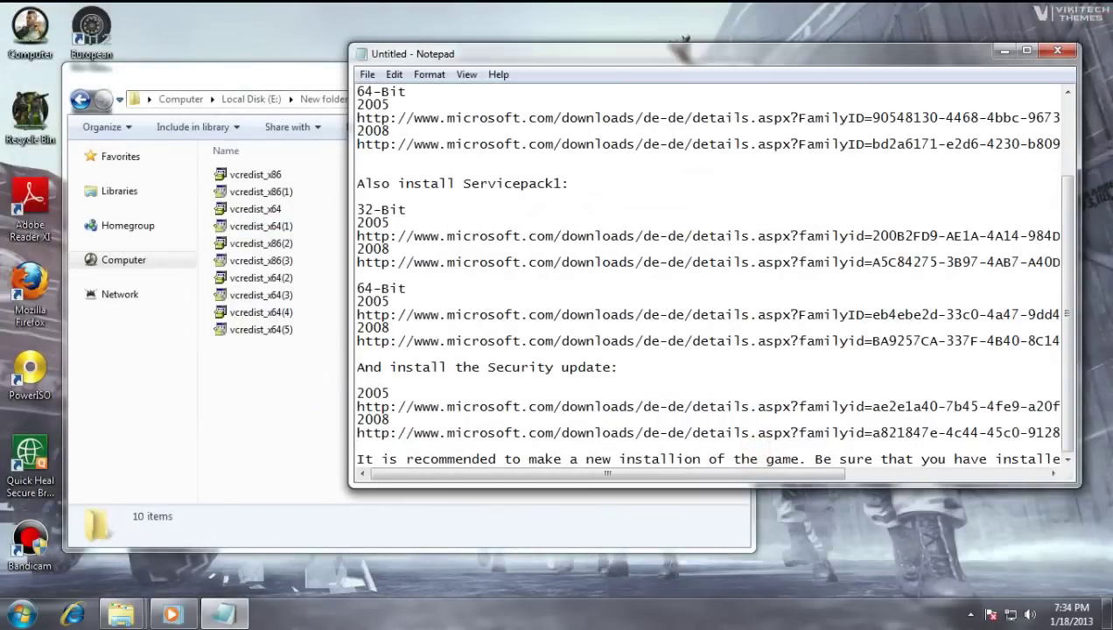
left_click_drag(357, 432, 1093, 432)
key("ctrl+c")
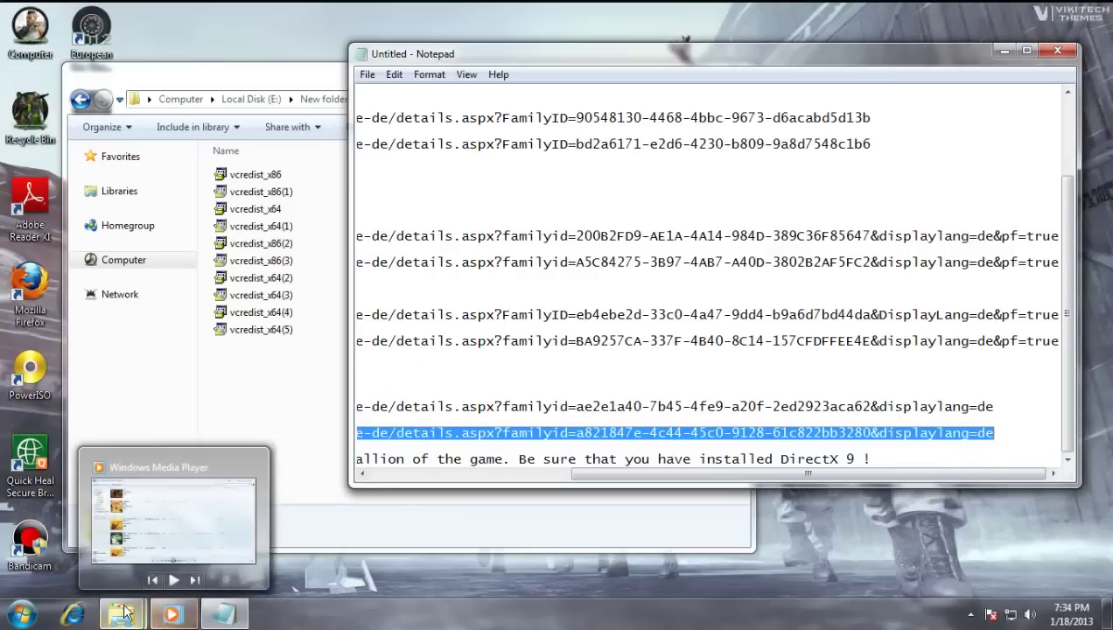
mouse_move(120, 615)
double_click(29, 285)
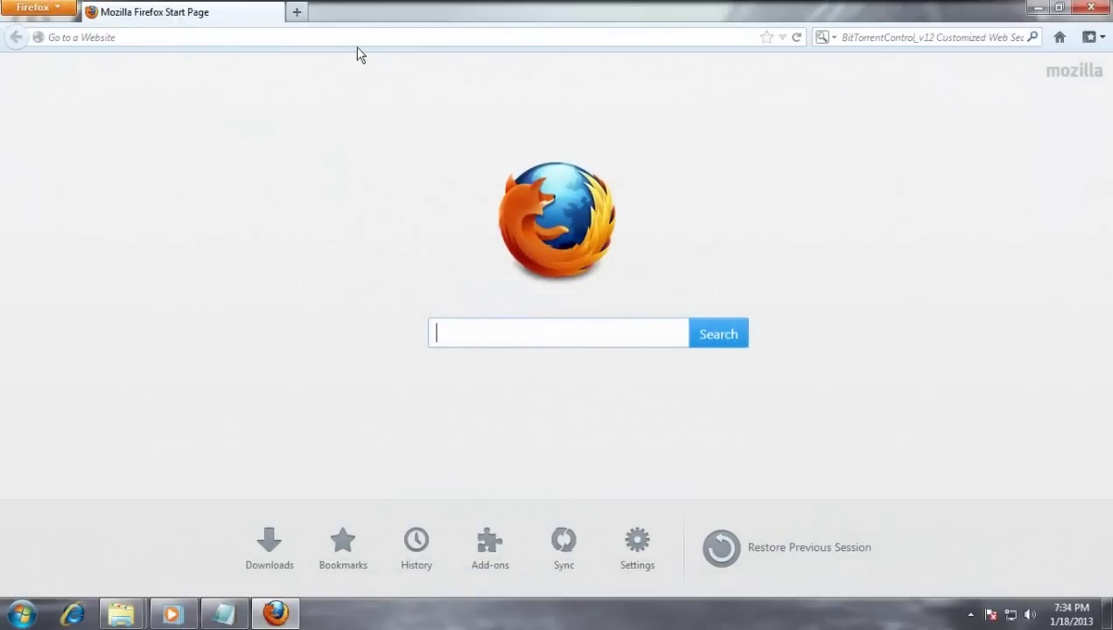
left_click(338, 35)
key("ctrl+v")
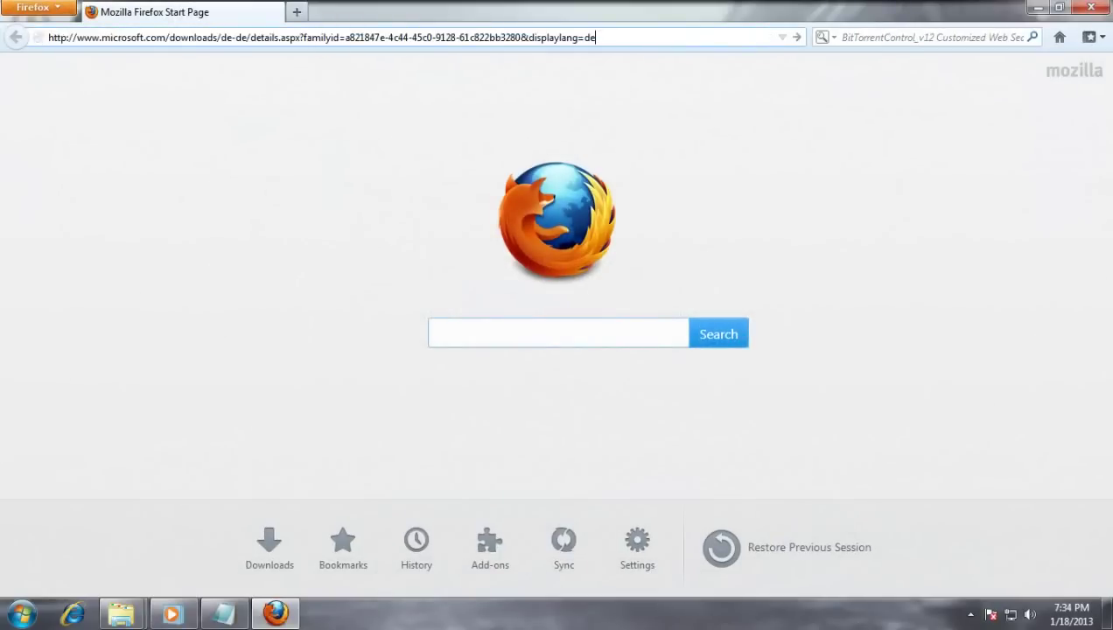
key("Return")
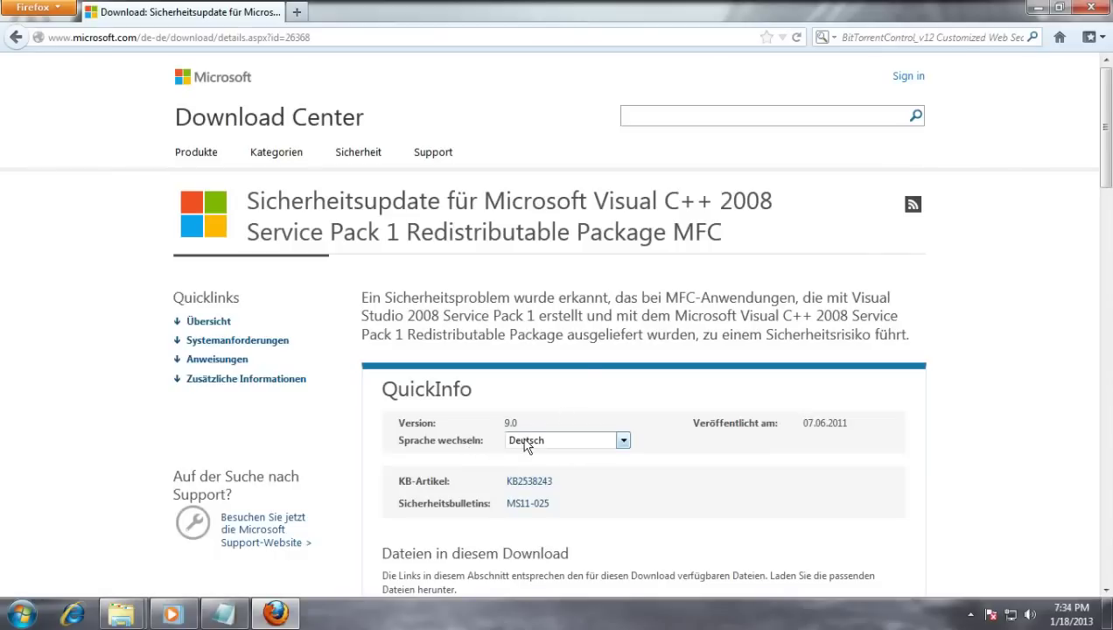
left_click(521, 439)
left_click(541, 499)
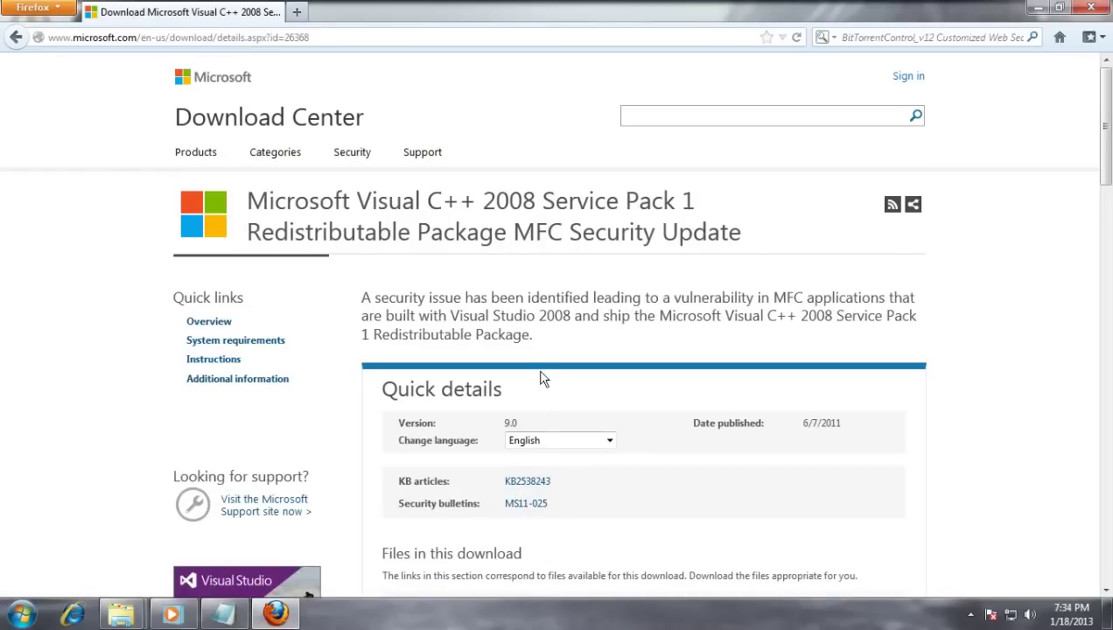
Examine the x64 and x86 files offered for the Visual C++ 2008 security update, and close the browser.
scroll(541, 378, "down", 5)
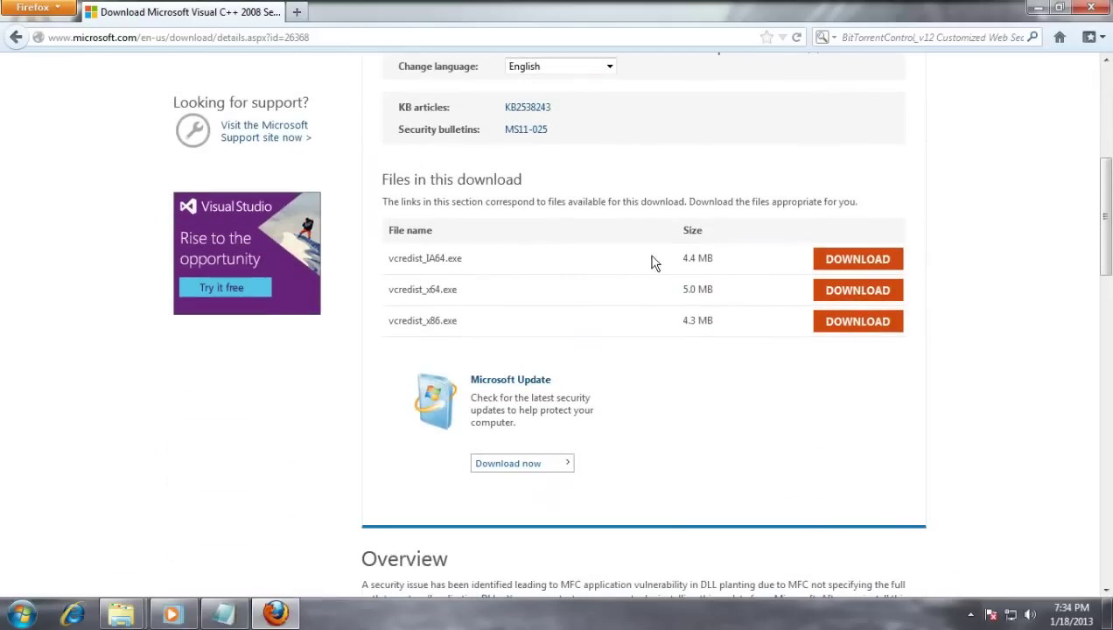
left_click_drag(505, 286, 399, 289)
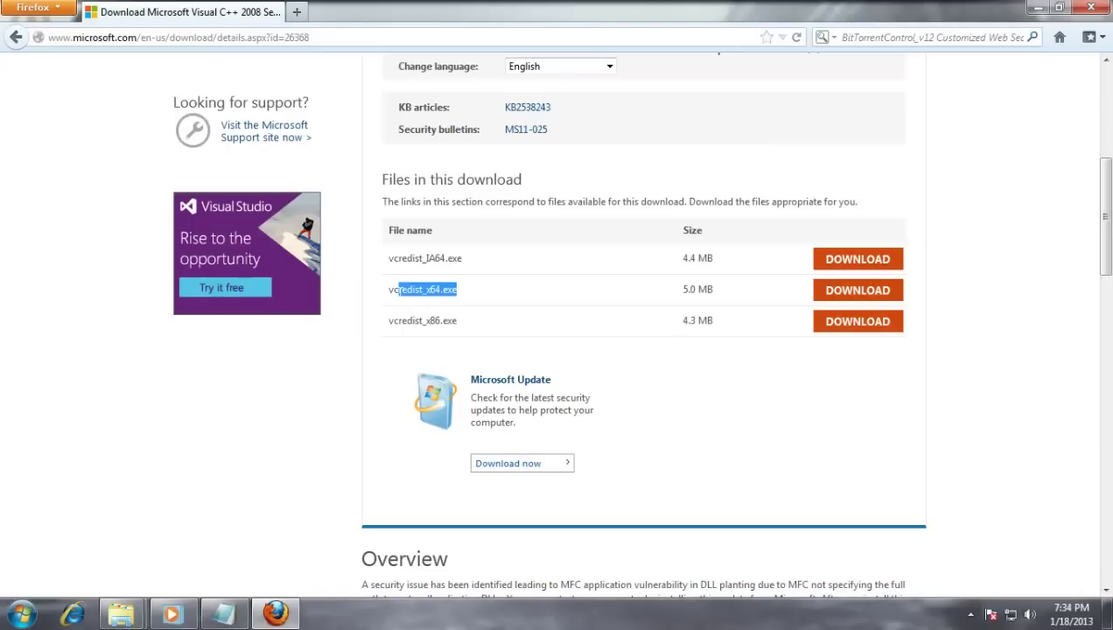
left_click(417, 300)
left_click_drag(450, 321, 578, 334)
left_click(580, 340)
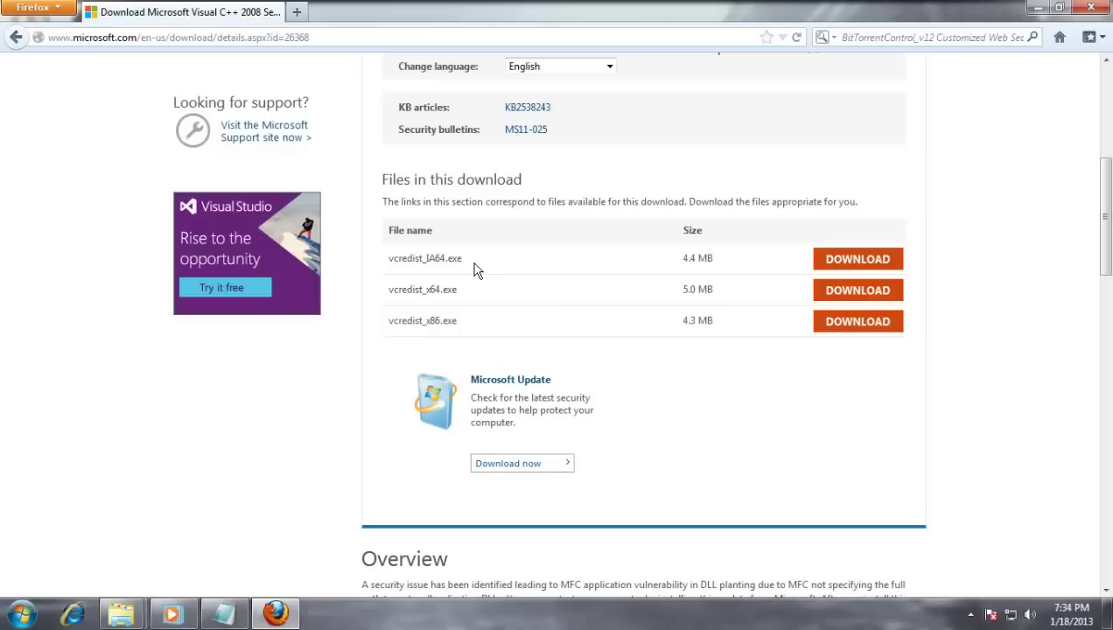
left_click_drag(465, 258, 492, 274)
left_click(1091, 7)
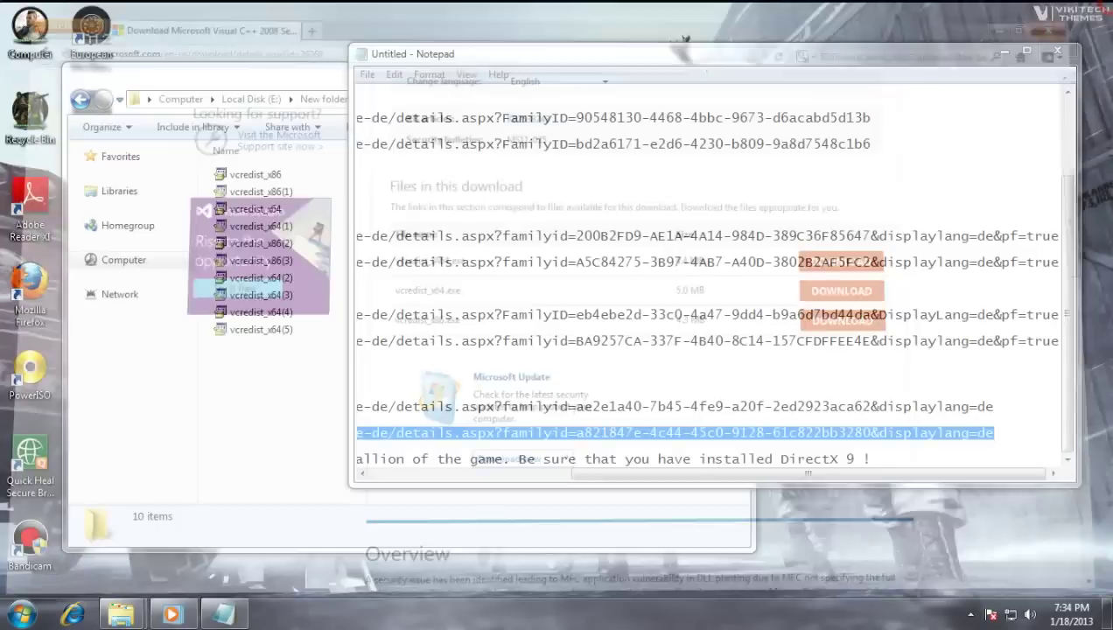
Install the Visual C++ 2005 x64 redistributable by running vcredist_x64(4) from the New folder on drive E.
left_click(513, 347)
left_click(249, 407)
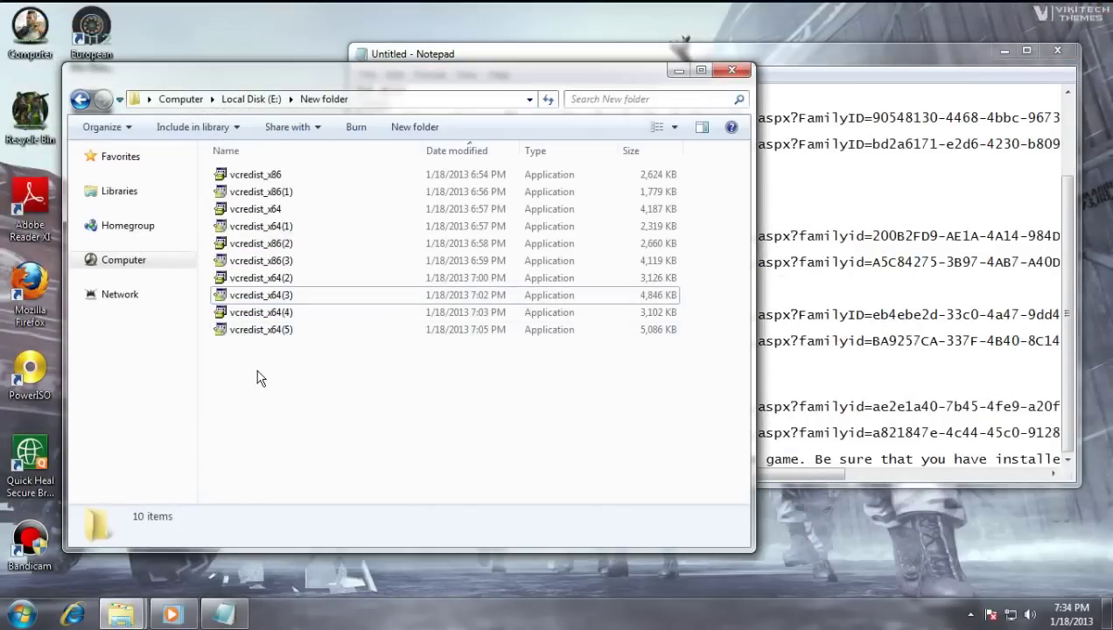
double_click(280, 314)
left_click(595, 443)
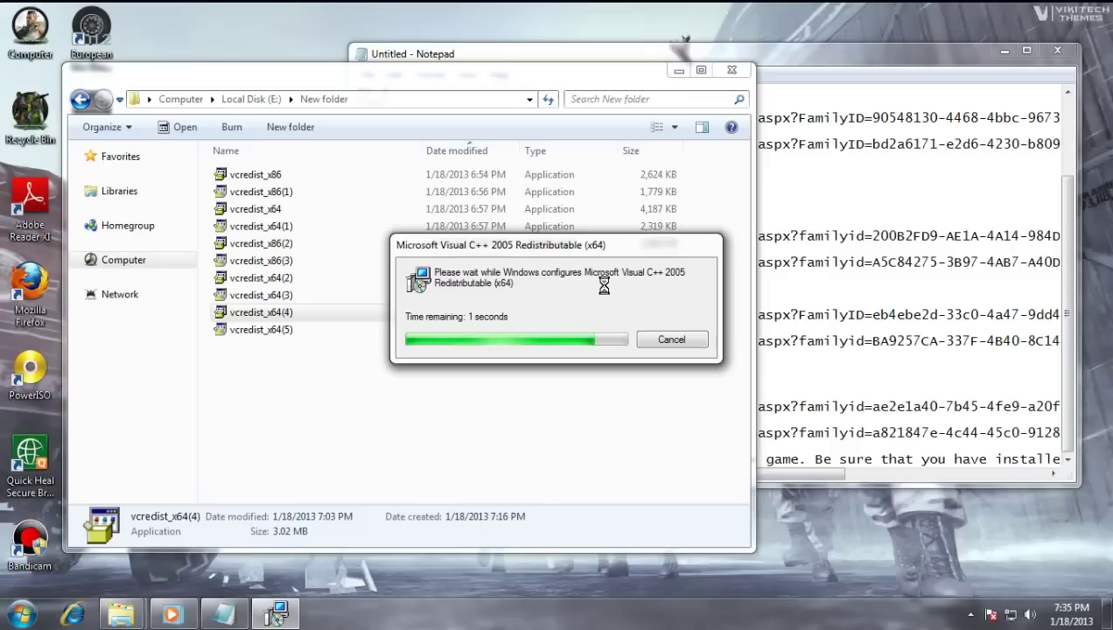
Install the Visual C++ 2008 redistributable from vcredist_x64(5), accepting the license terms and finishing the setup.
double_click(543, 332)
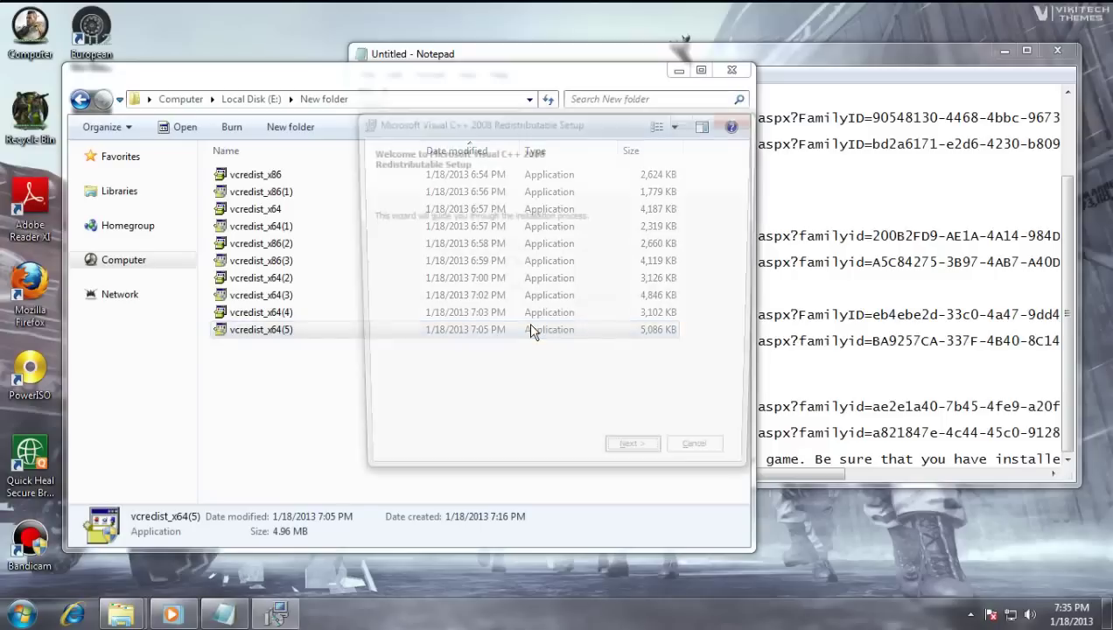
left_click(639, 462)
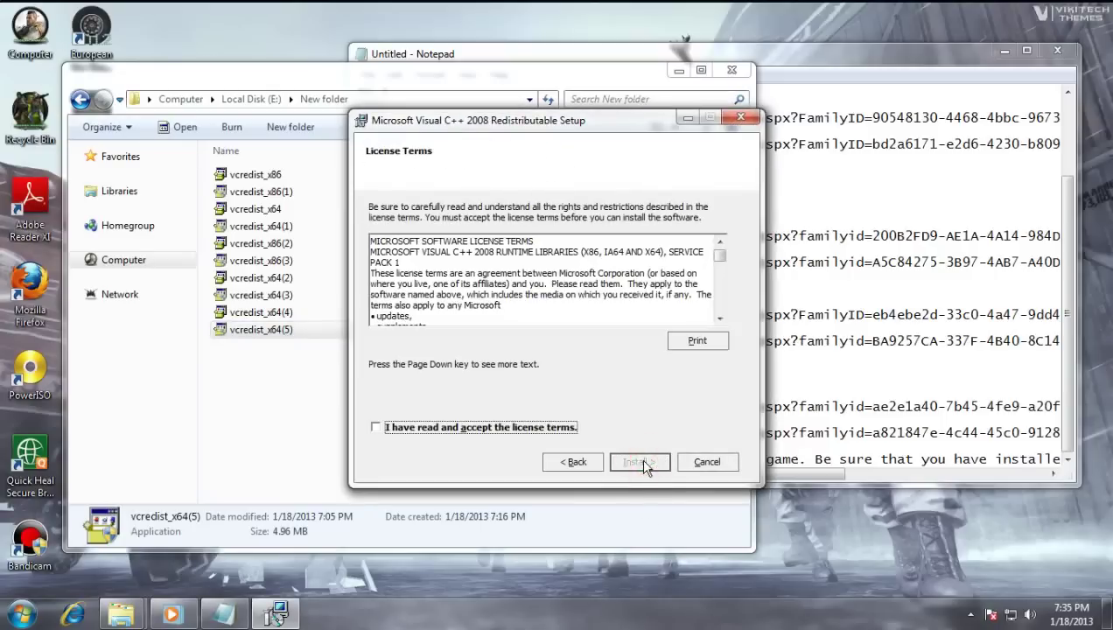
left_click(532, 427)
left_click(637, 462)
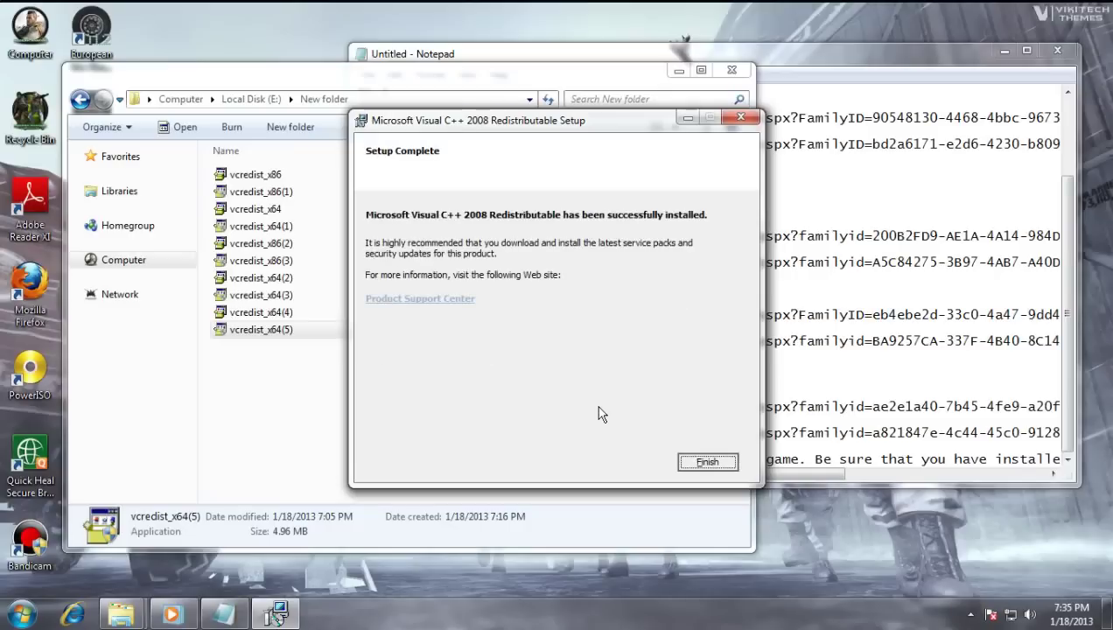
left_click(698, 462)
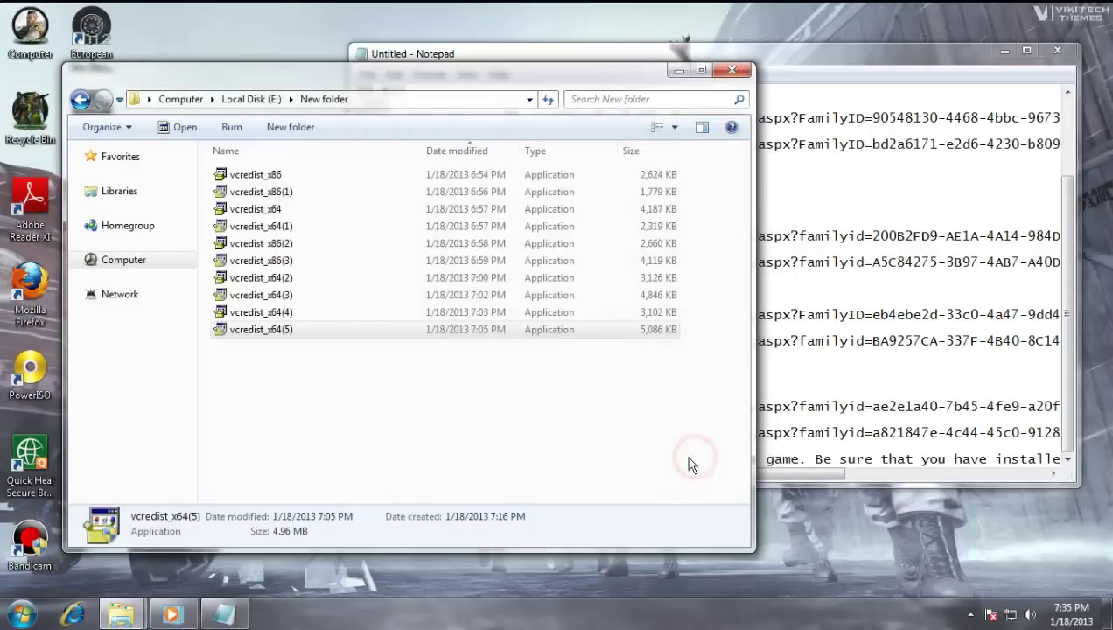
Read the closing recommendation in the Notepad notes about reinstalling the game and having DirectX 9.
left_click(648, 436)
left_click(813, 367)
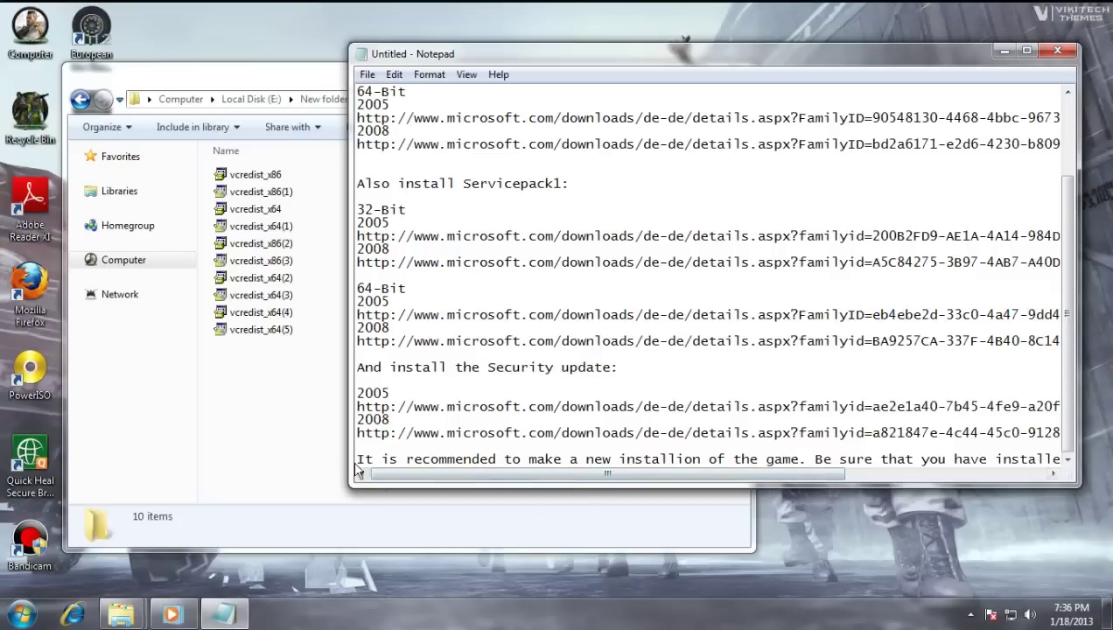
left_click_drag(374, 459, 611, 478)
left_click(827, 465)
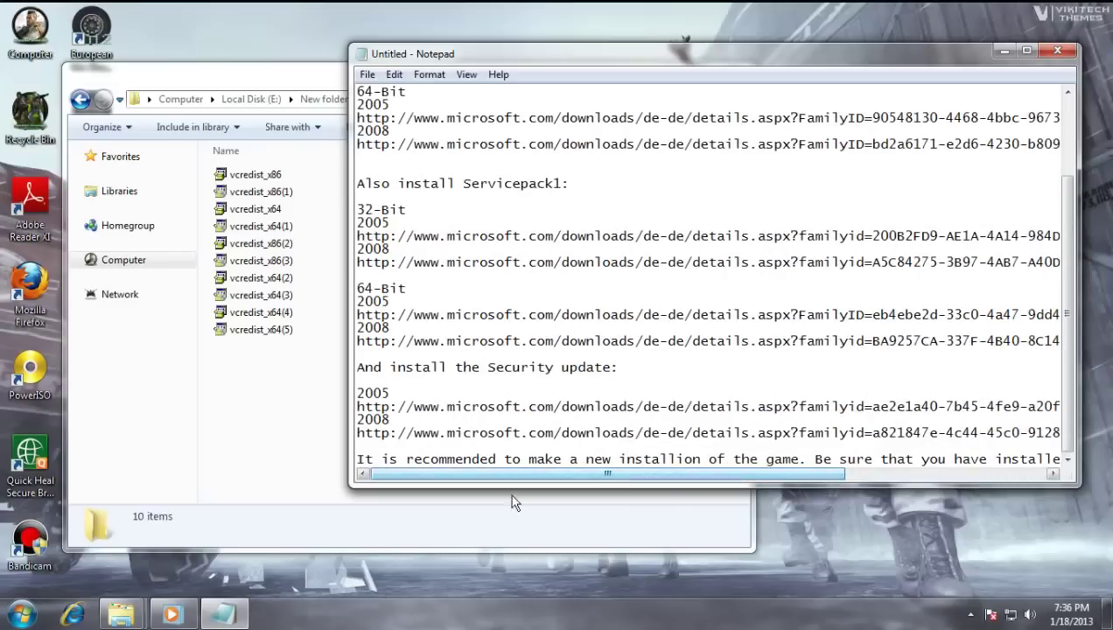
double_click(39, 317)
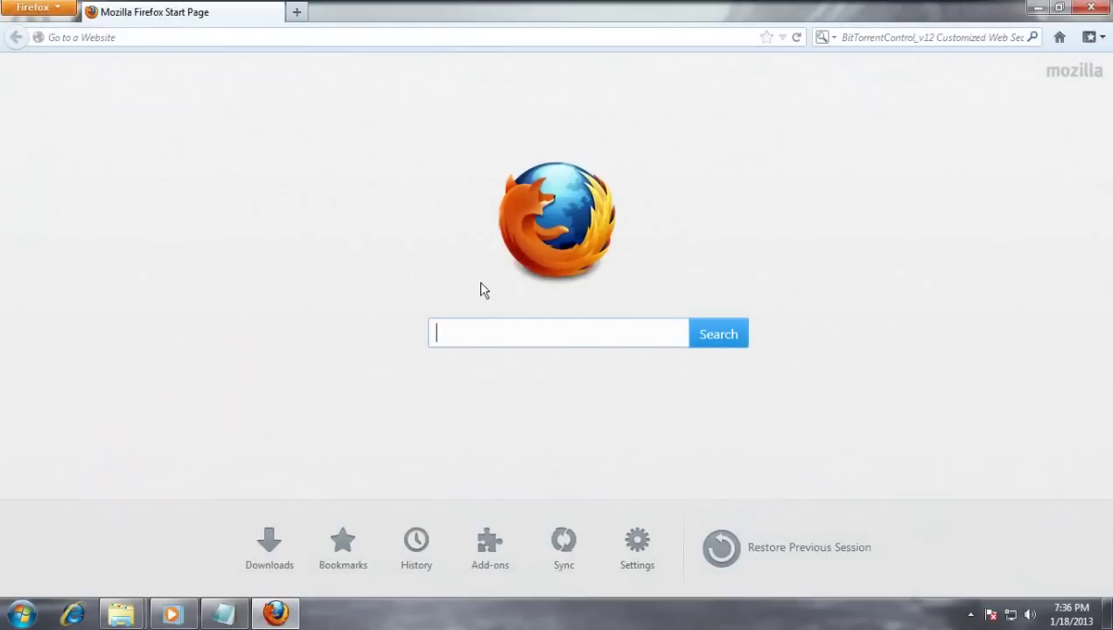
left_click(365, 38)
type("www/")
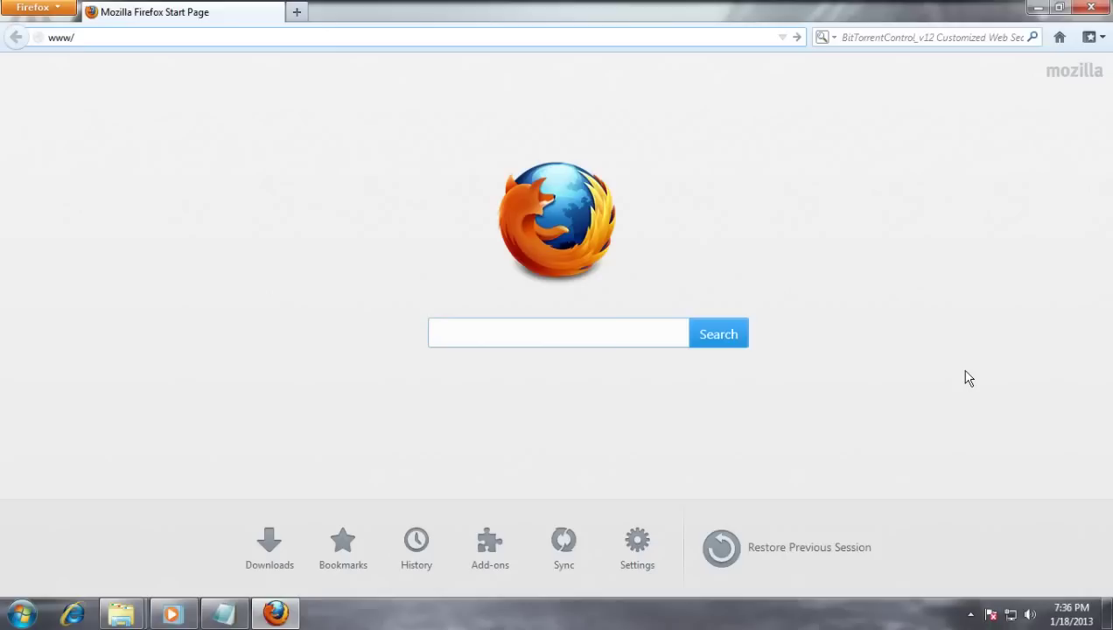
key("BackSpace")
type(".")
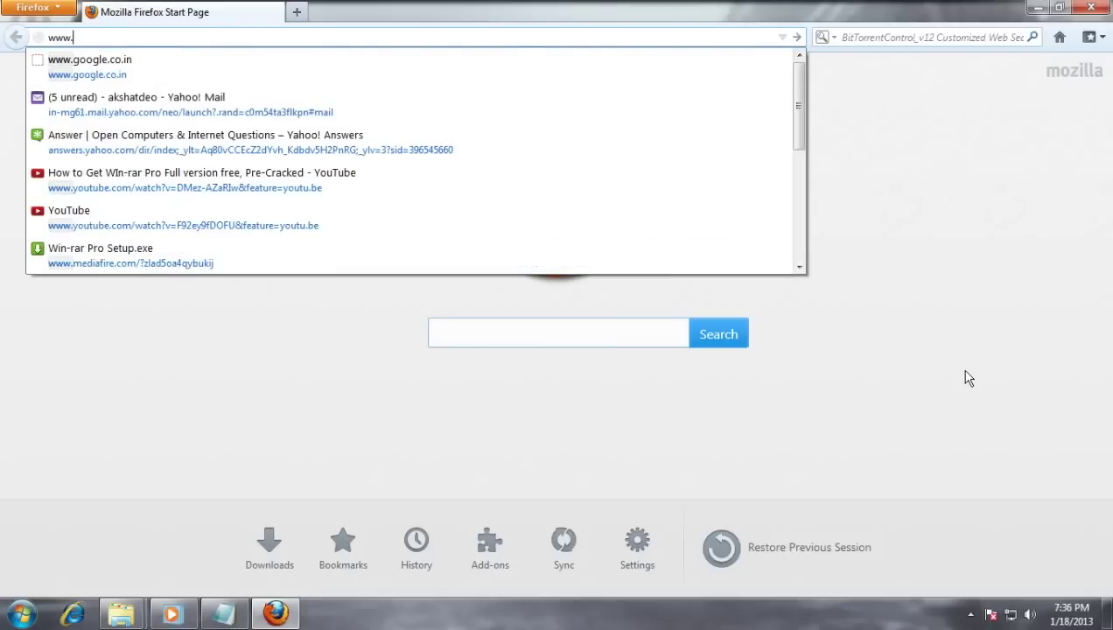
type("fileh")
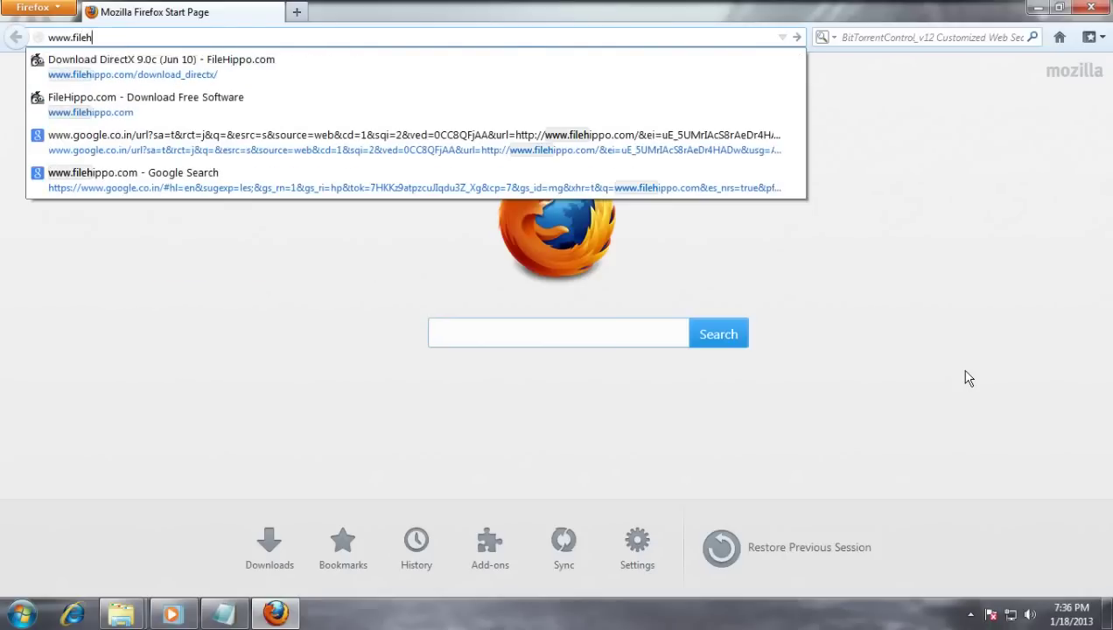
type("ippo")
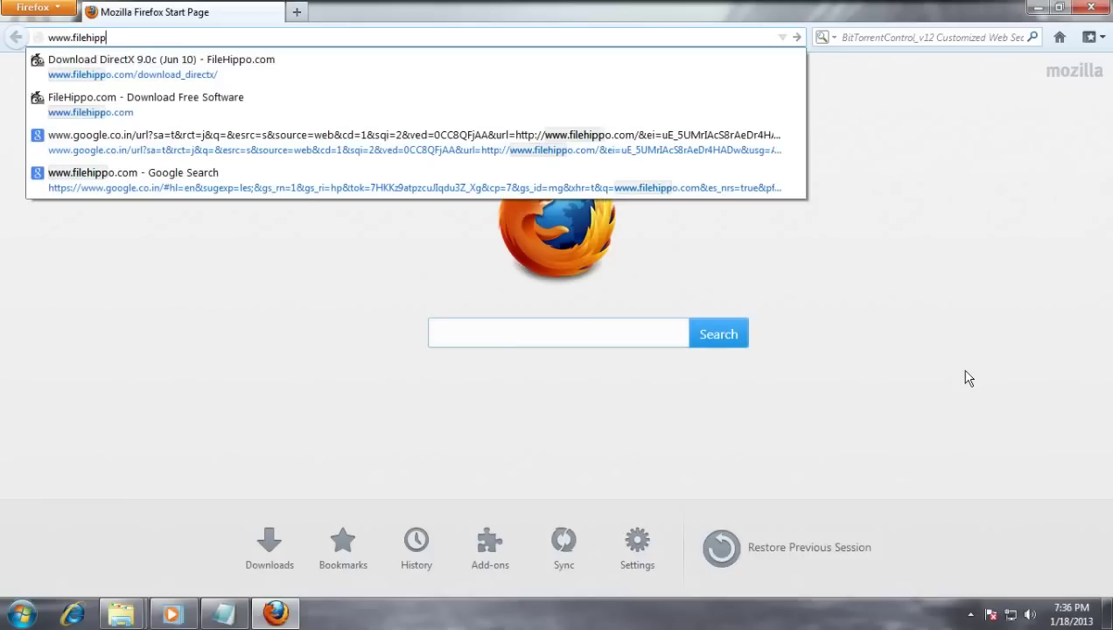
type(".com")
key("Return")
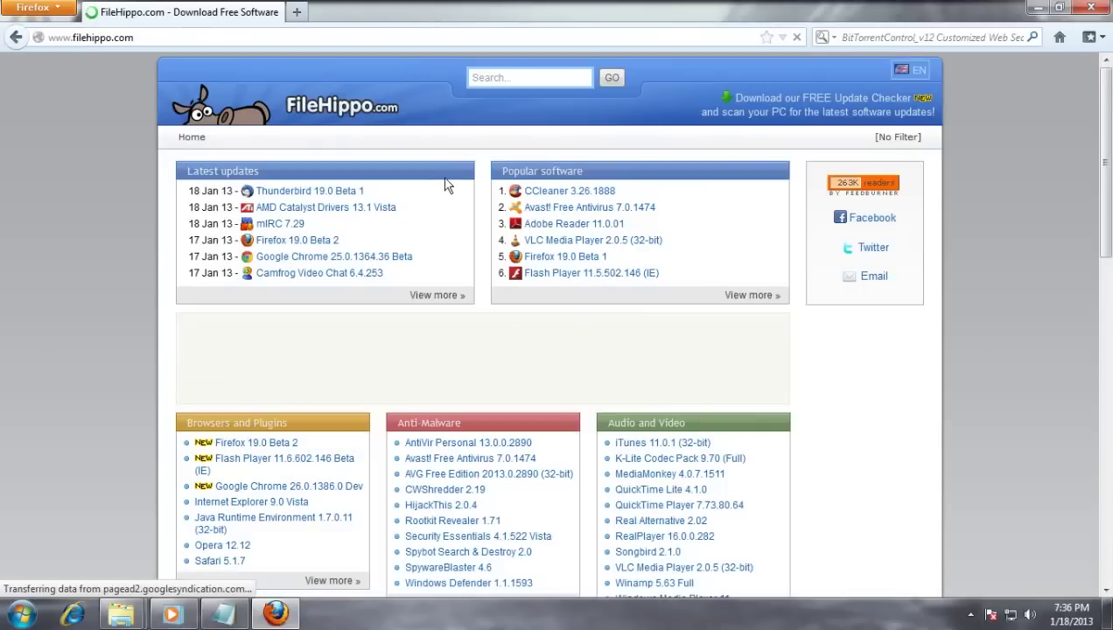
Open the DirectX 9.0c (Jun 10) page from the Drivers category, look over its download details, and close the browser.
scroll(620, 272, "down", 3)
scroll(596, 525, "down", 10)
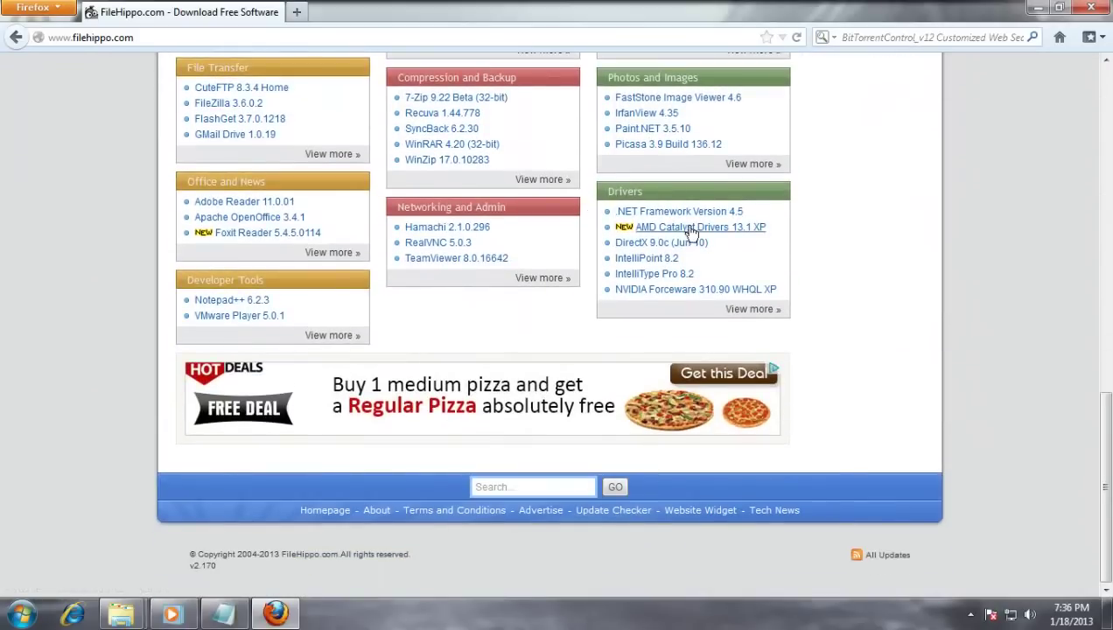
left_click(642, 249)
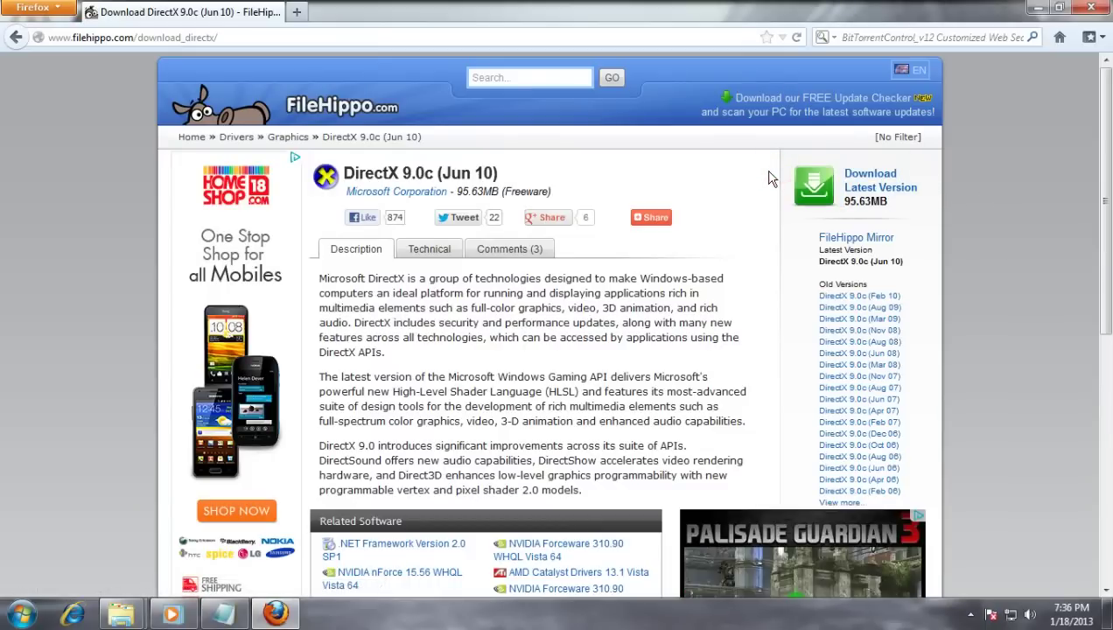
scroll(769, 178, "down", 1)
scroll(771, 179, "down", 2)
scroll(773, 179, "up", 3)
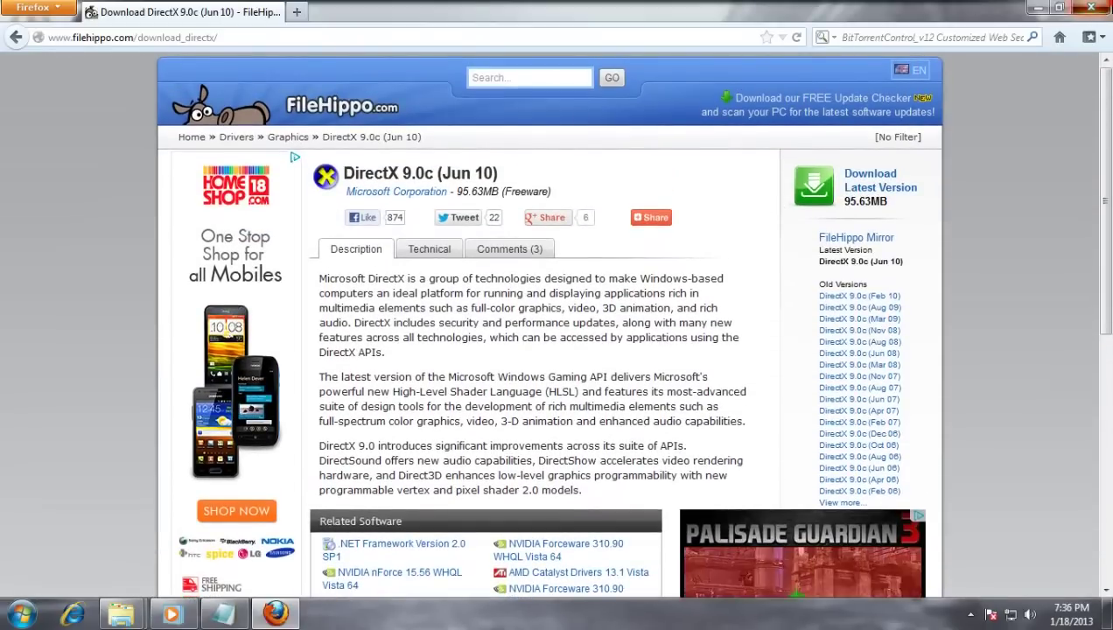
key("alt+F4")
Open the Direct X folder on Local Disk (E:) and launch DXSETUP.
left_click(297, 409)
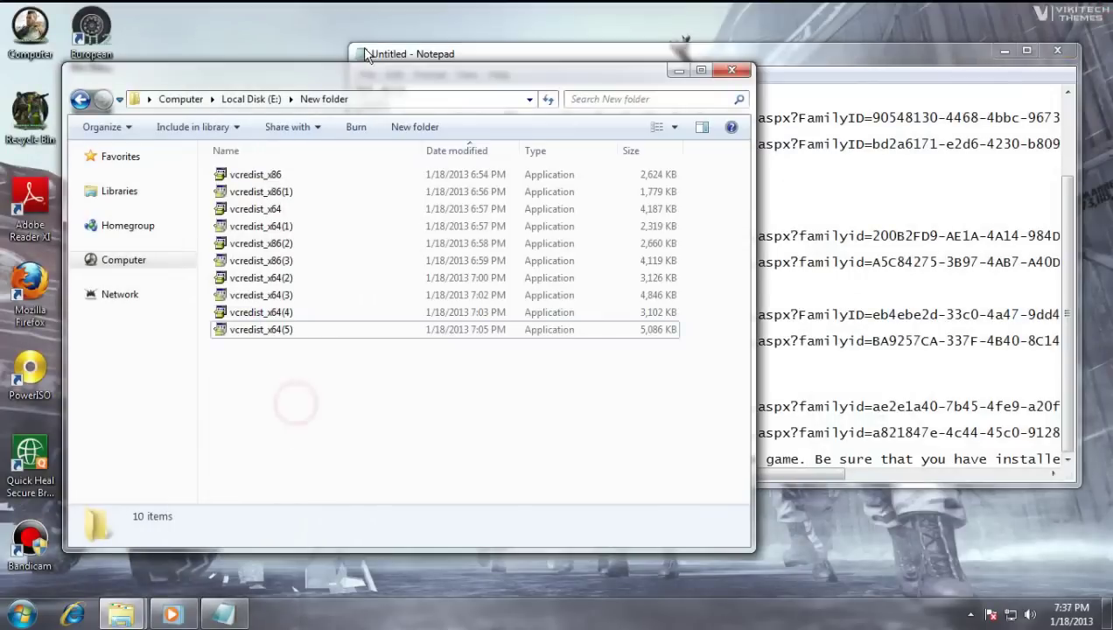
left_click(262, 102)
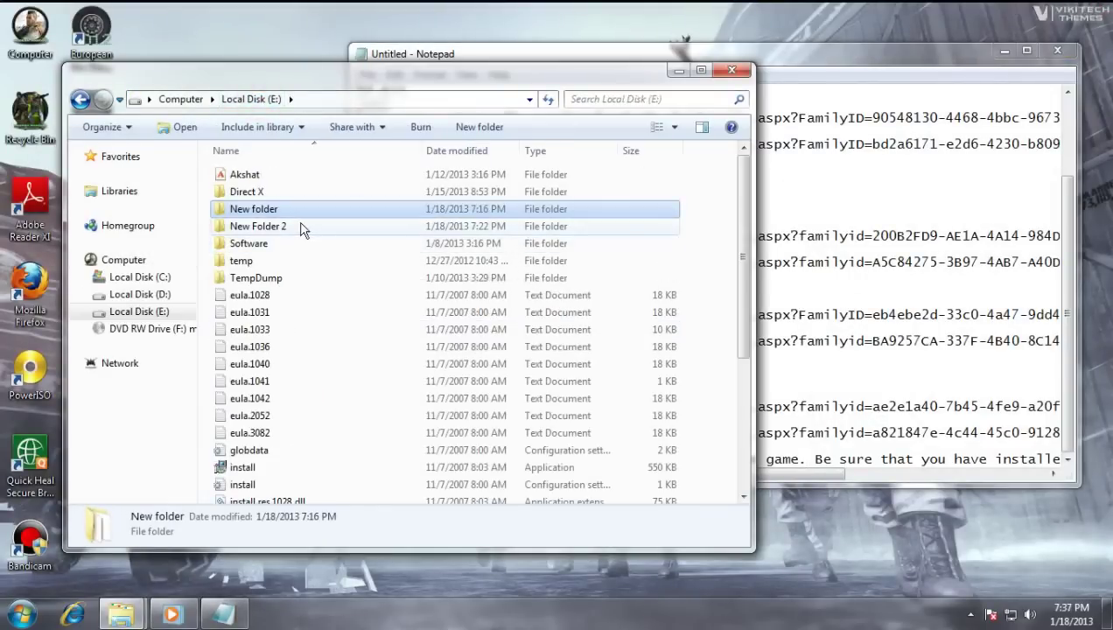
double_click(306, 192)
scroll(320, 289, "down", 15)
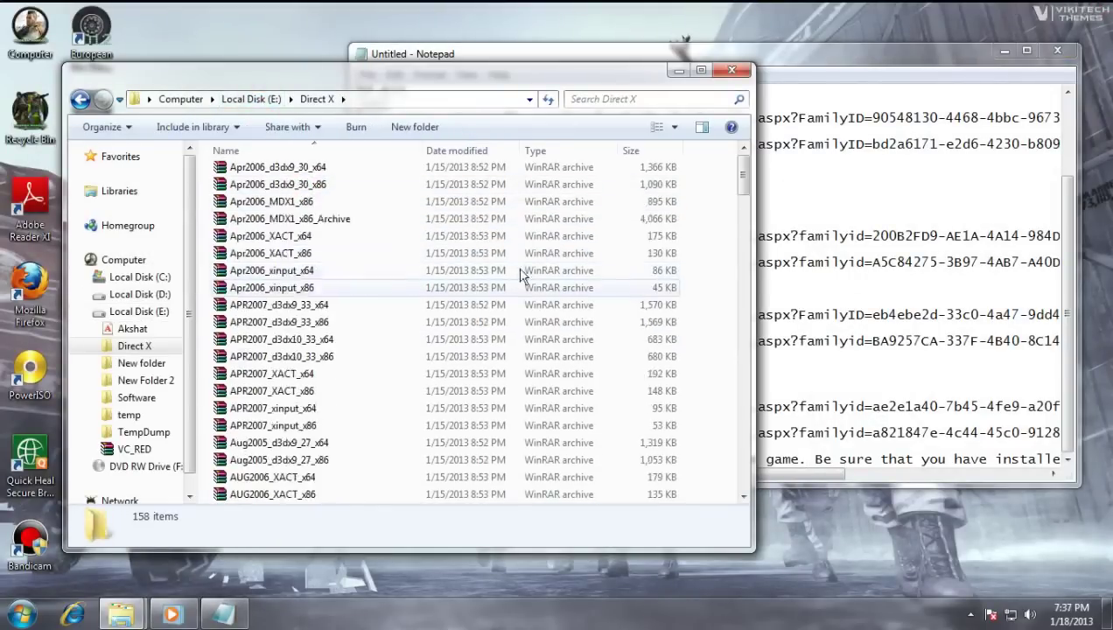
scroll(319, 290, "down", 2)
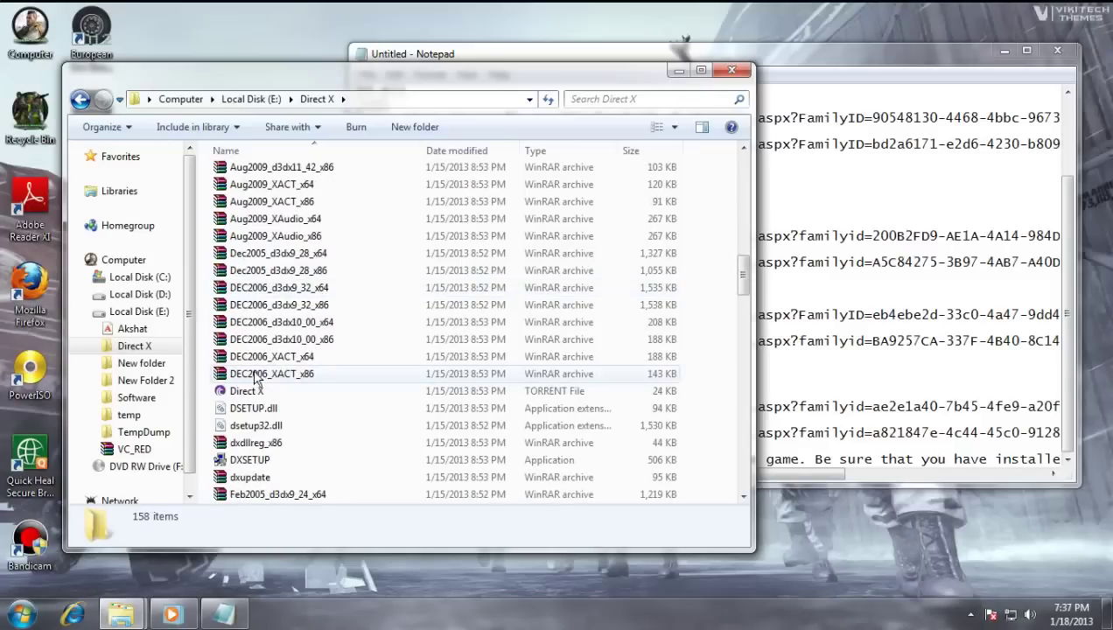
left_click(85, 312)
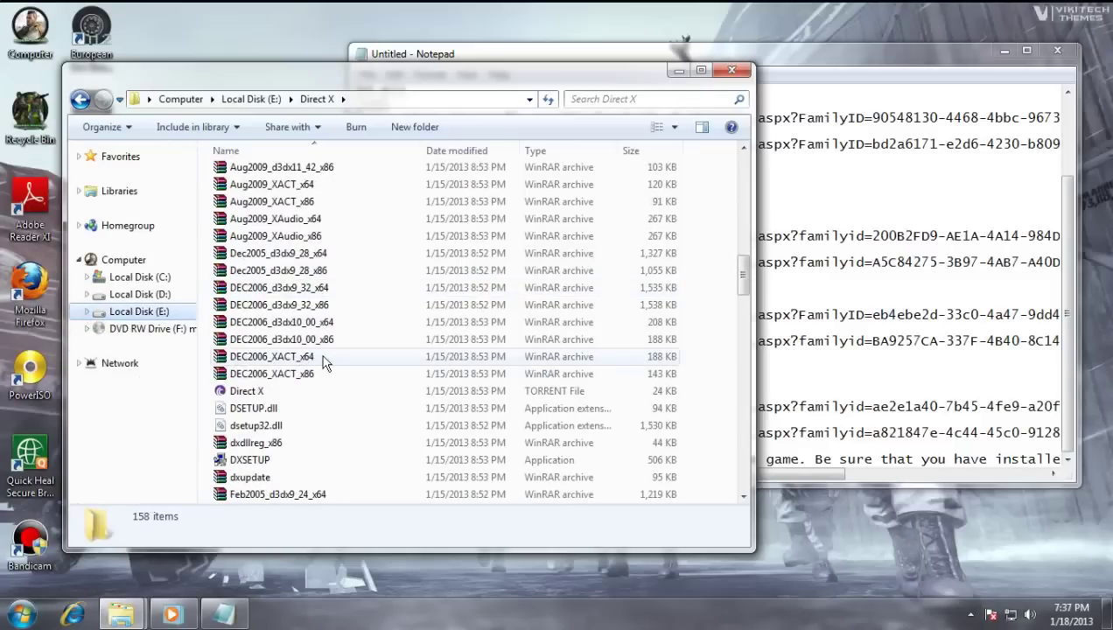
left_click(341, 461)
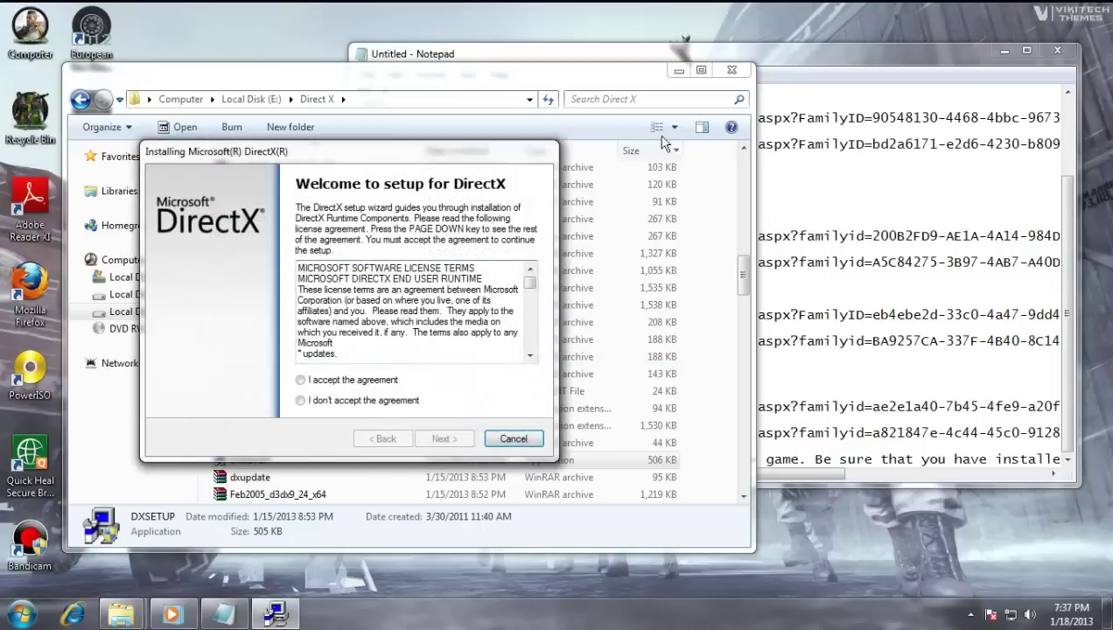
Accept the DirectX license agreement and start installing the DirectX runtime components.
left_click(382, 379)
left_click(445, 438)
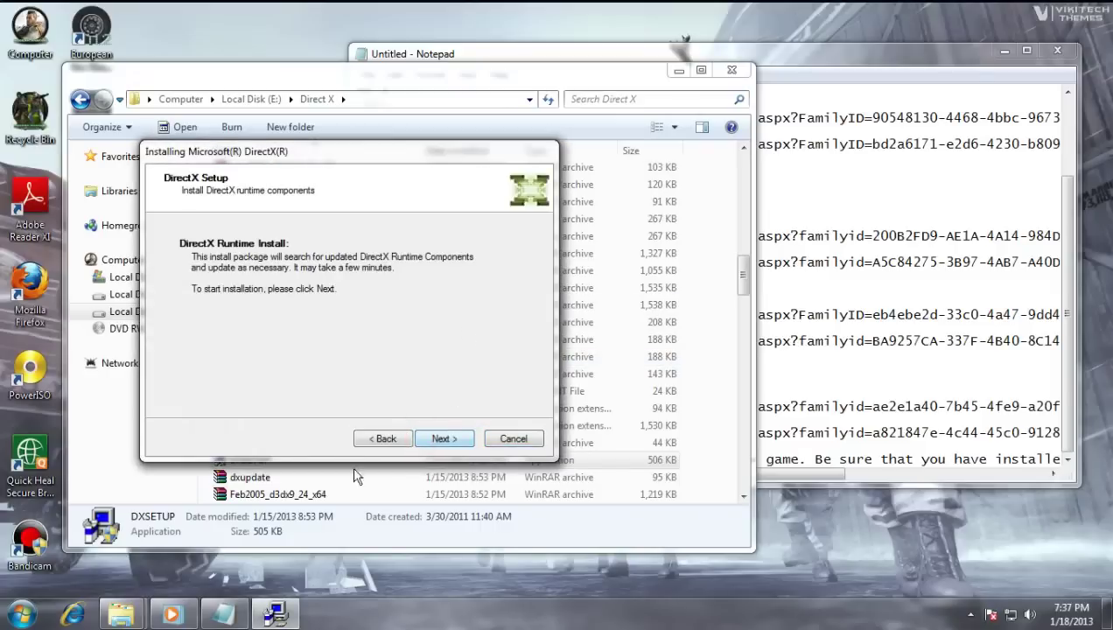
left_click(444, 441)
Switch to New Folder 2, run the game's setup application, and bring its setup wizard to the front.
mouse_move(121, 615)
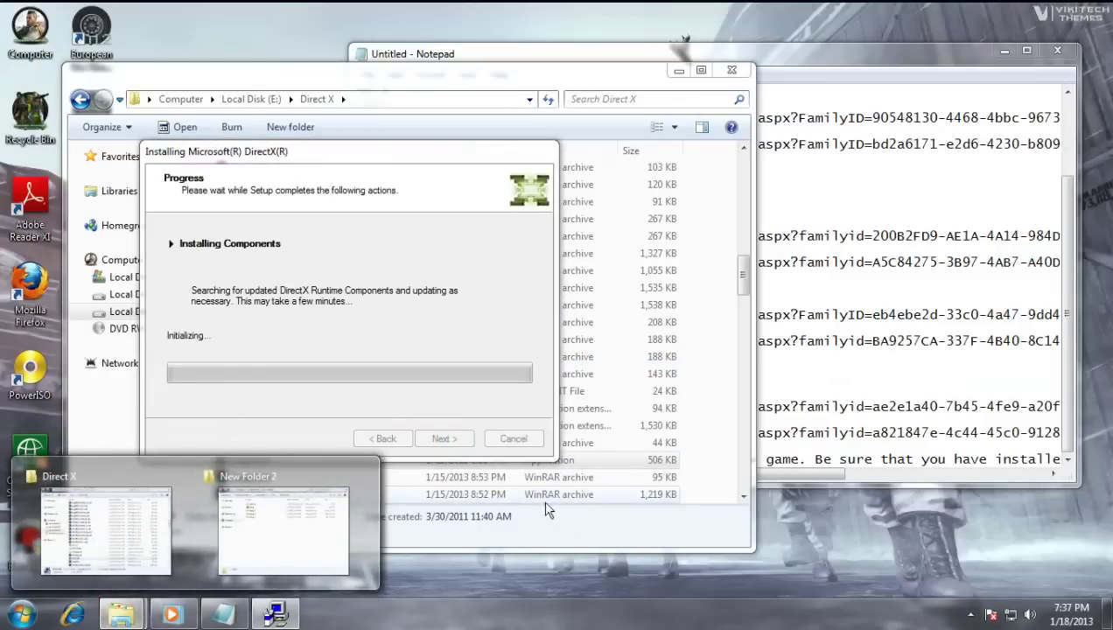
left_click(343, 528)
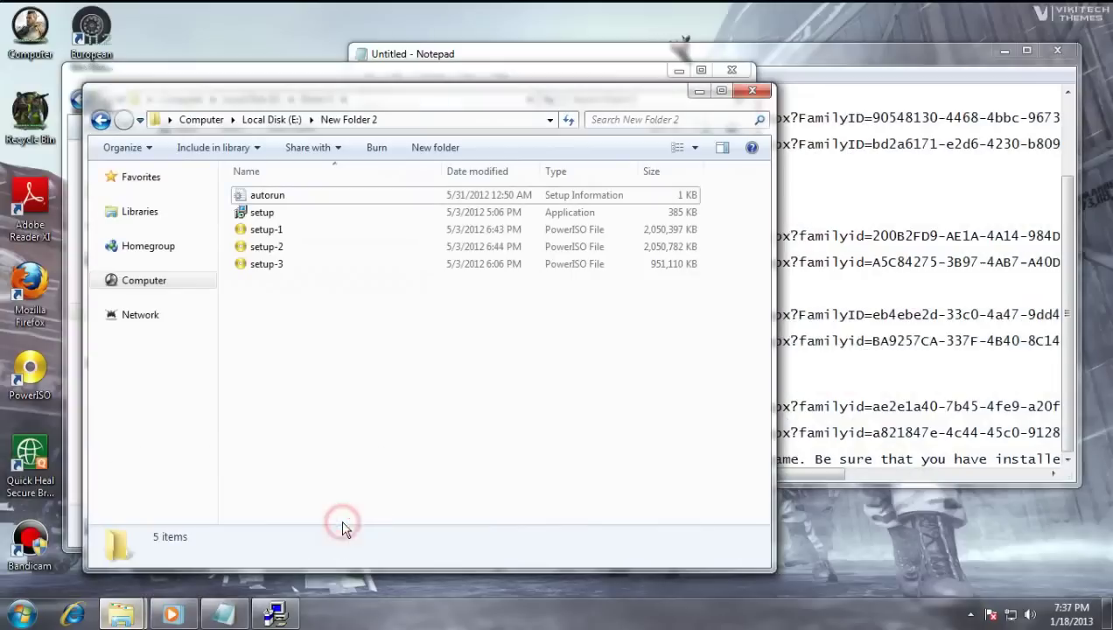
left_click(249, 215)
double_click(248, 219)
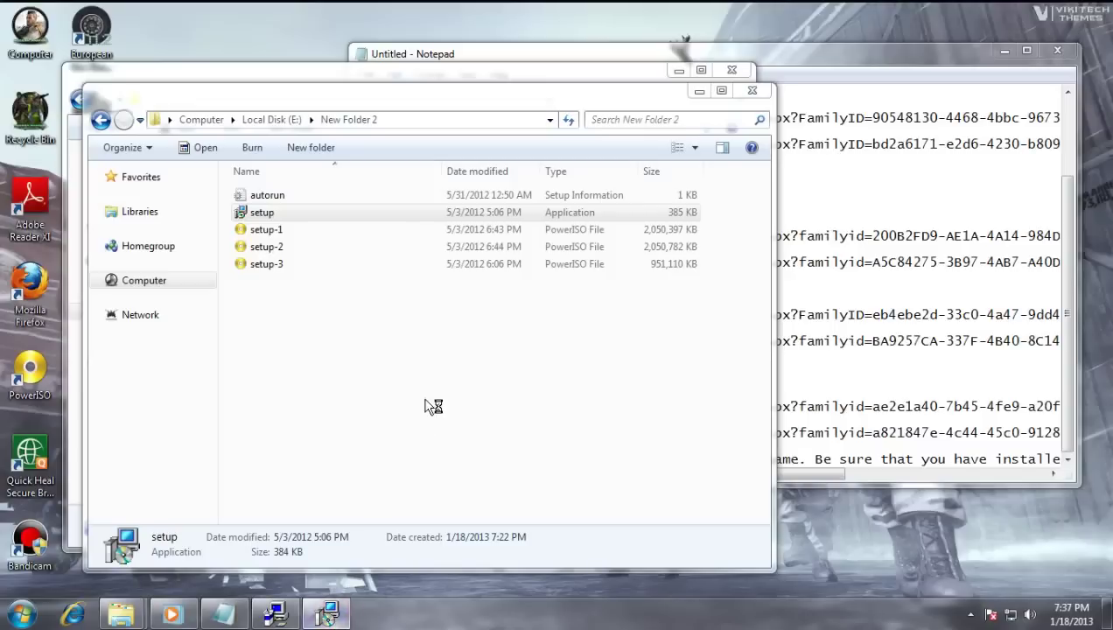
mouse_move(325, 615)
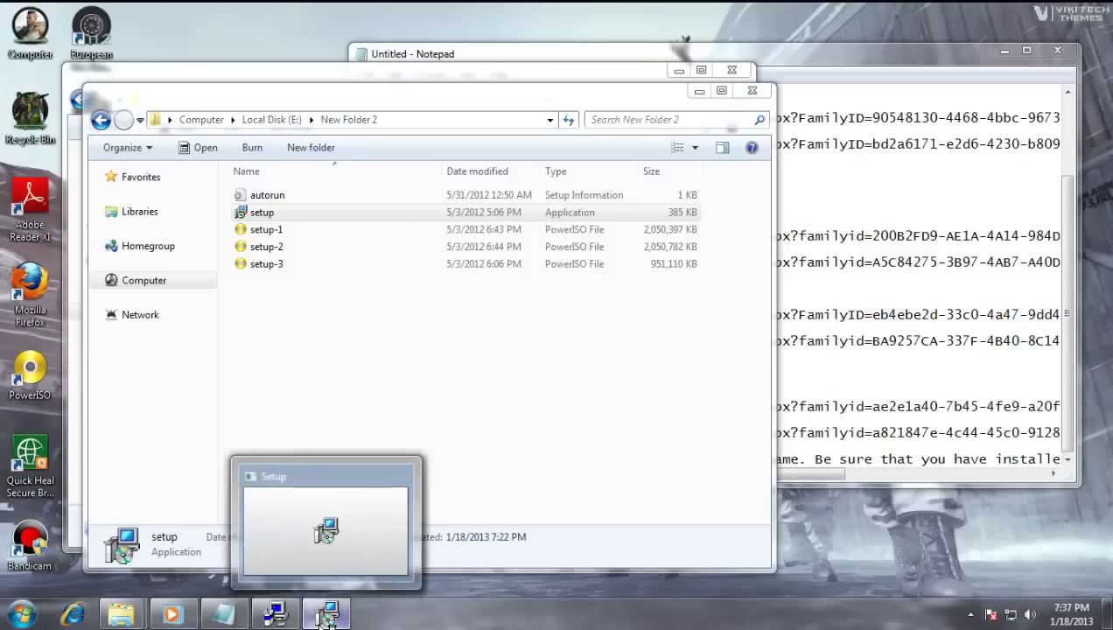
left_click(319, 562)
left_click(326, 615)
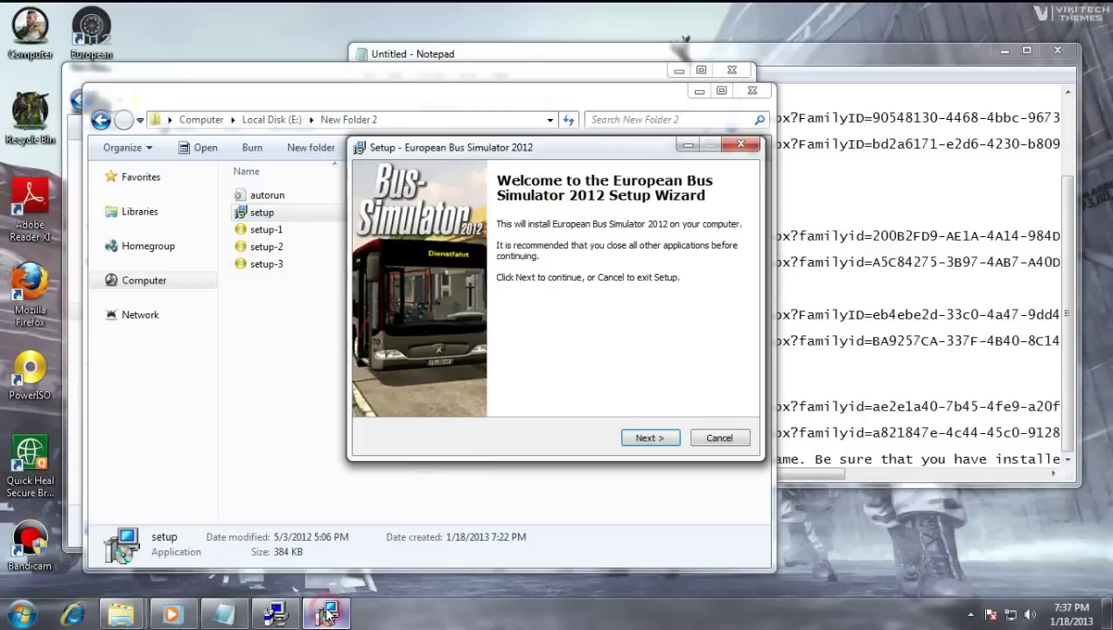
Proceed to the license agreement in the European Bus Simulator 2012 setup wizard and accept it.
left_click(647, 438)
left_click(500, 389)
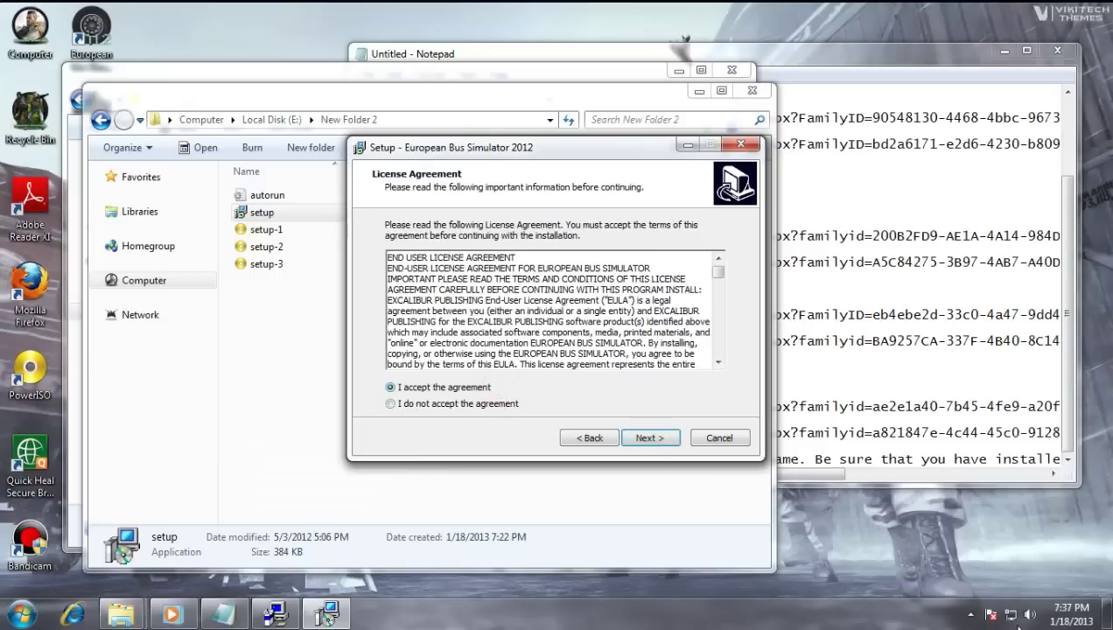
left_click(971, 614)
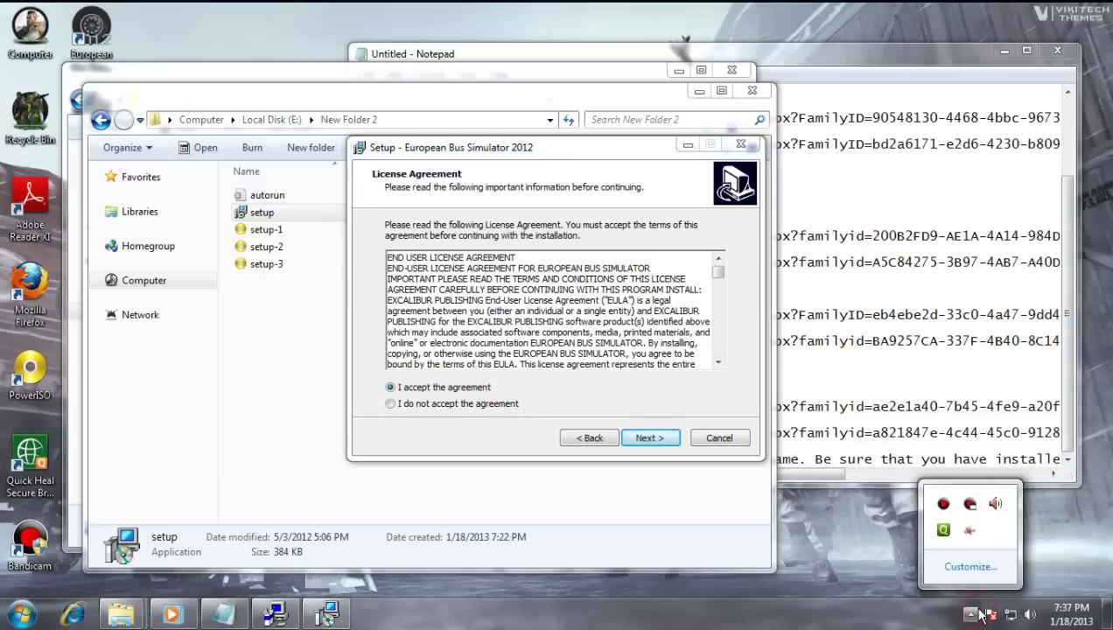
left_click(969, 507)
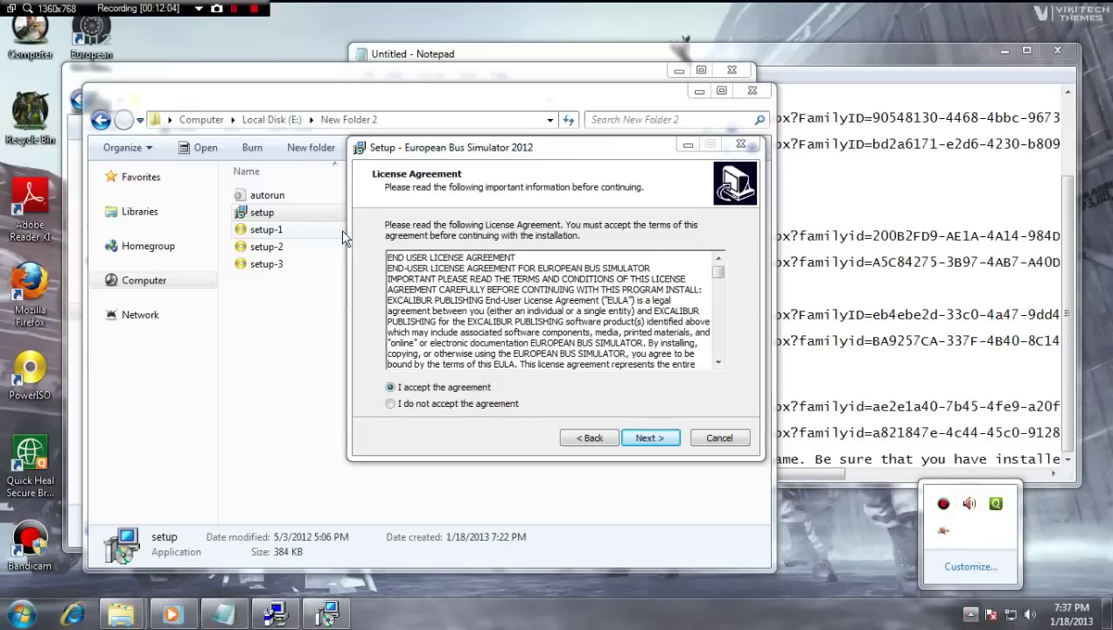
left_click(235, 9)
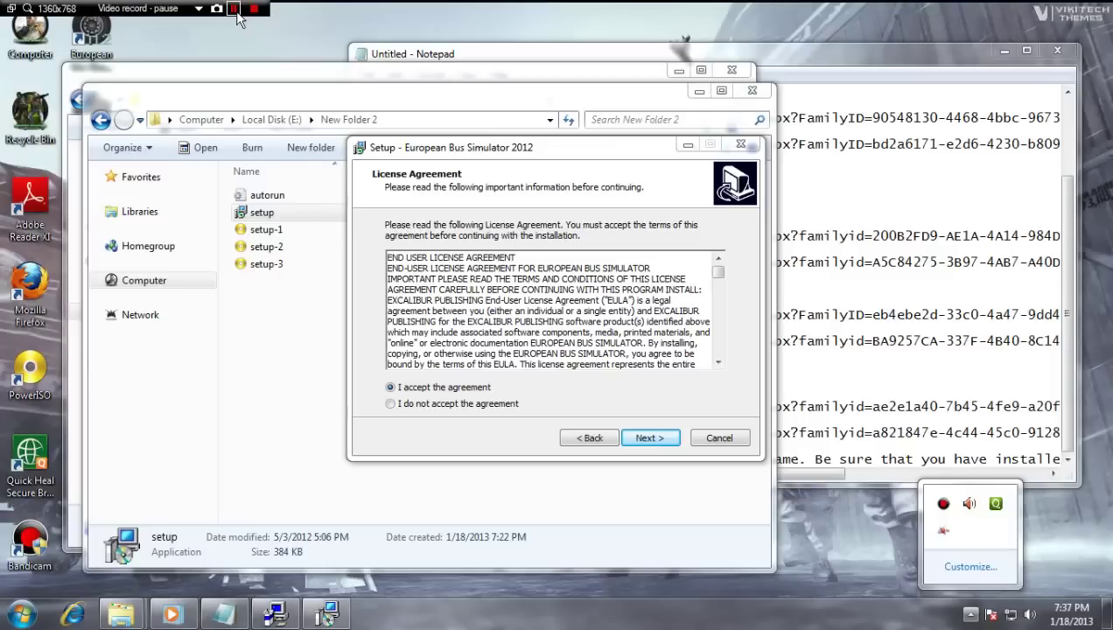
left_click(235, 9)
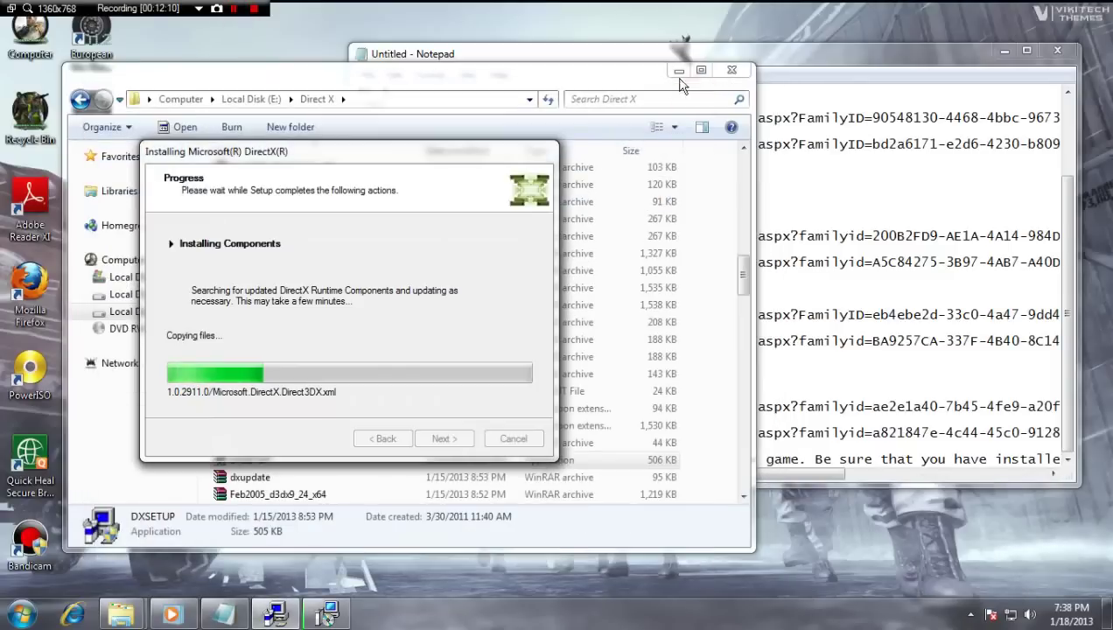
Minimize the open folder windows and the Notepad notes to clear the desktop while both installers run.
left_click(699, 90)
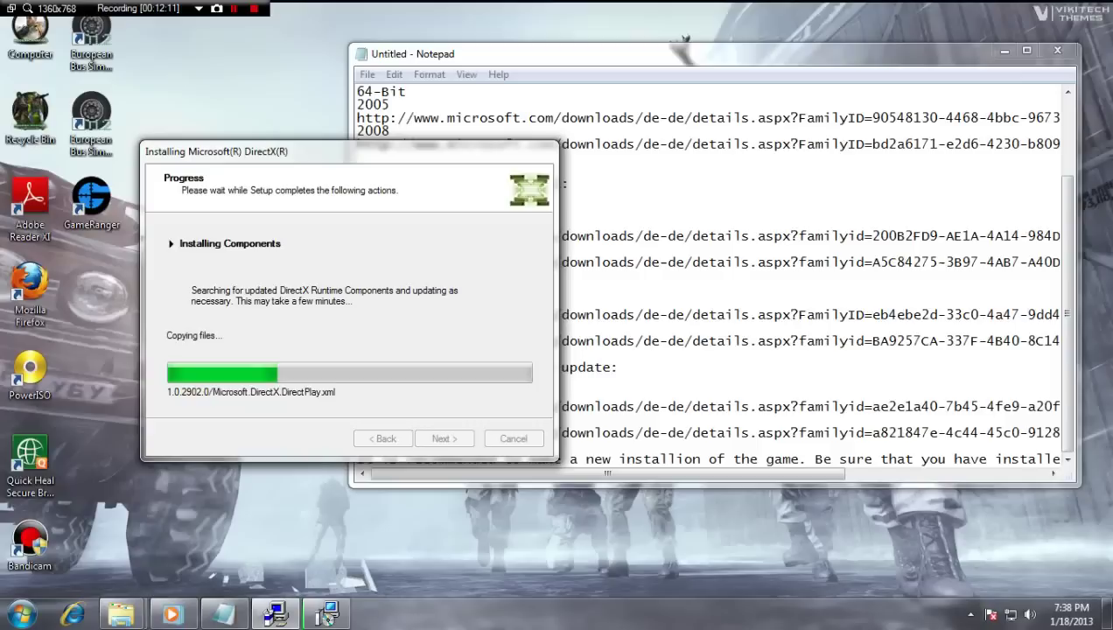
left_click(1005, 50)
key("super+d")
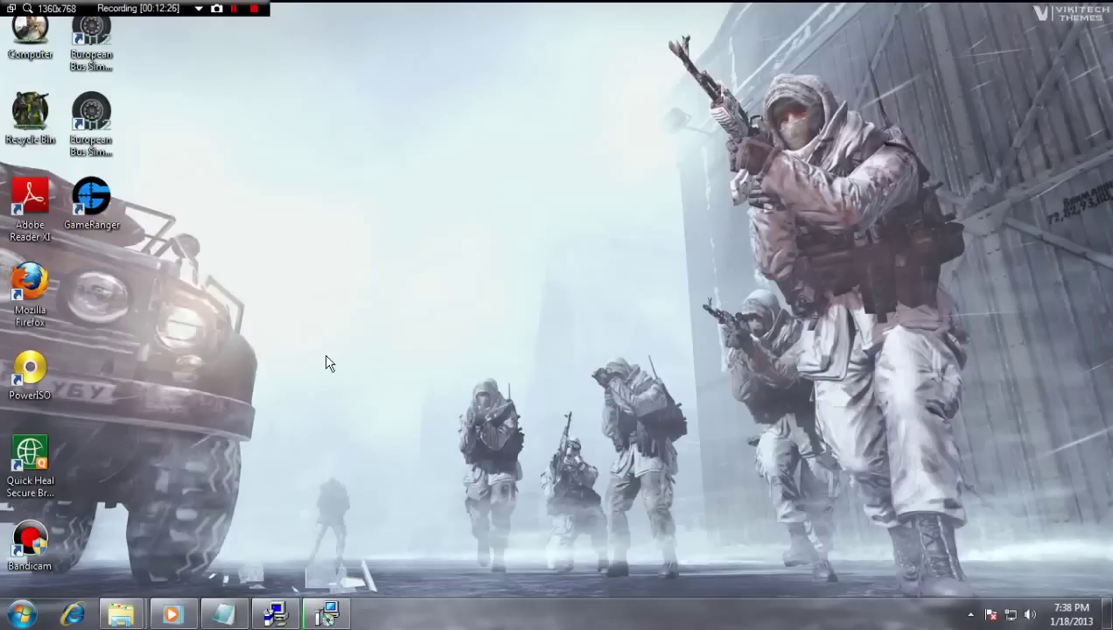
Check the installation progress of European Bus Simulator 2012 and of DirectX, hiding each installer window again.
left_click(326, 615)
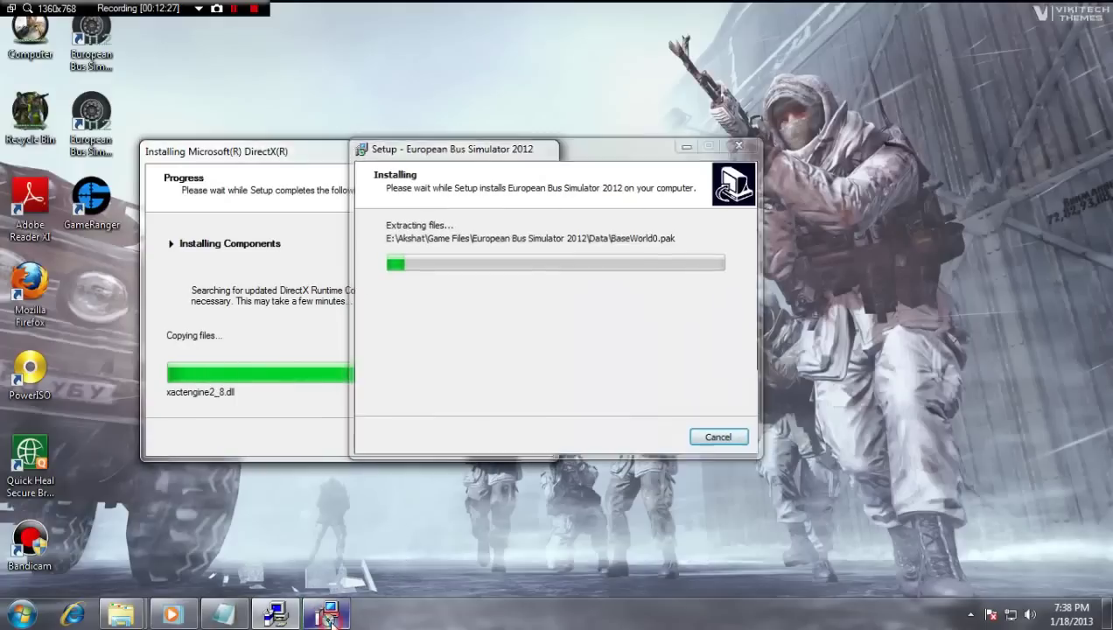
left_click(326, 615)
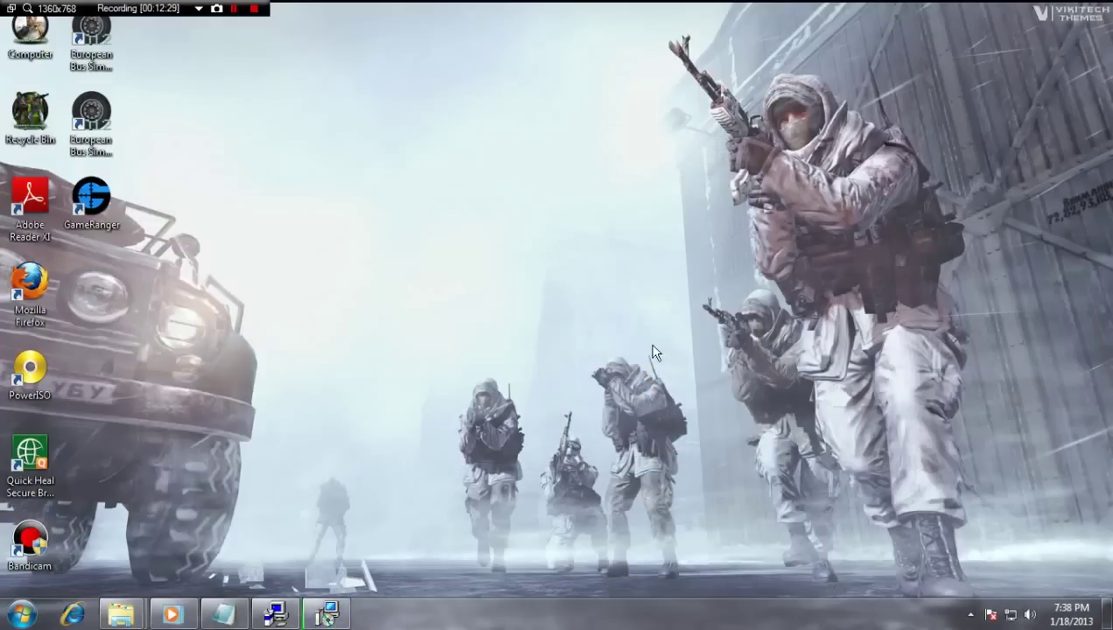
key("super")
left_click(684, 393)
left_click(269, 610)
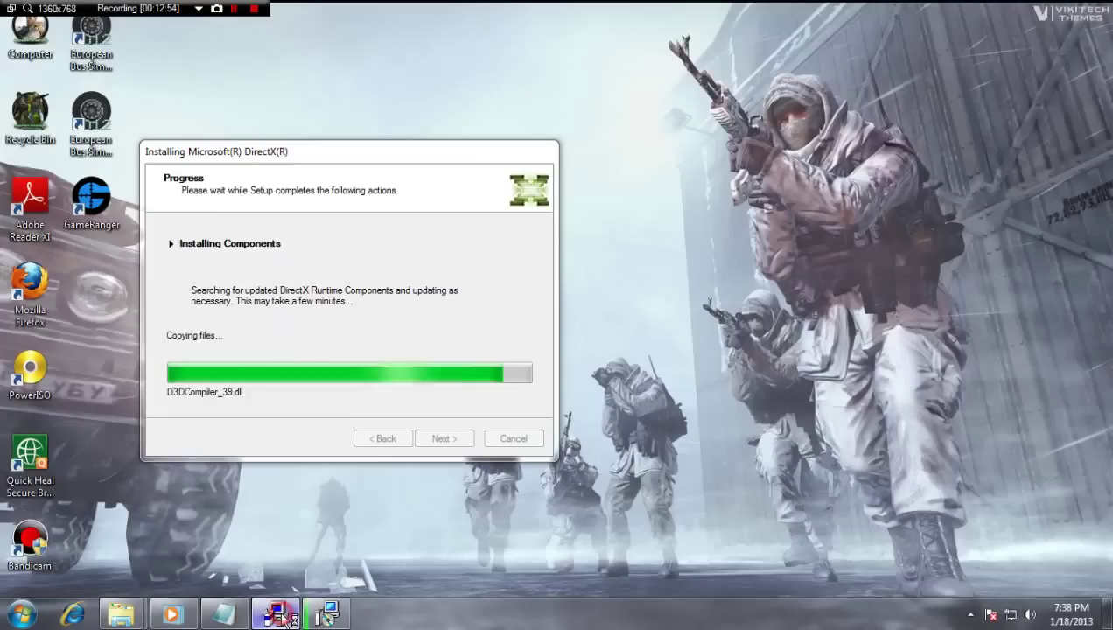
left_click(276, 613)
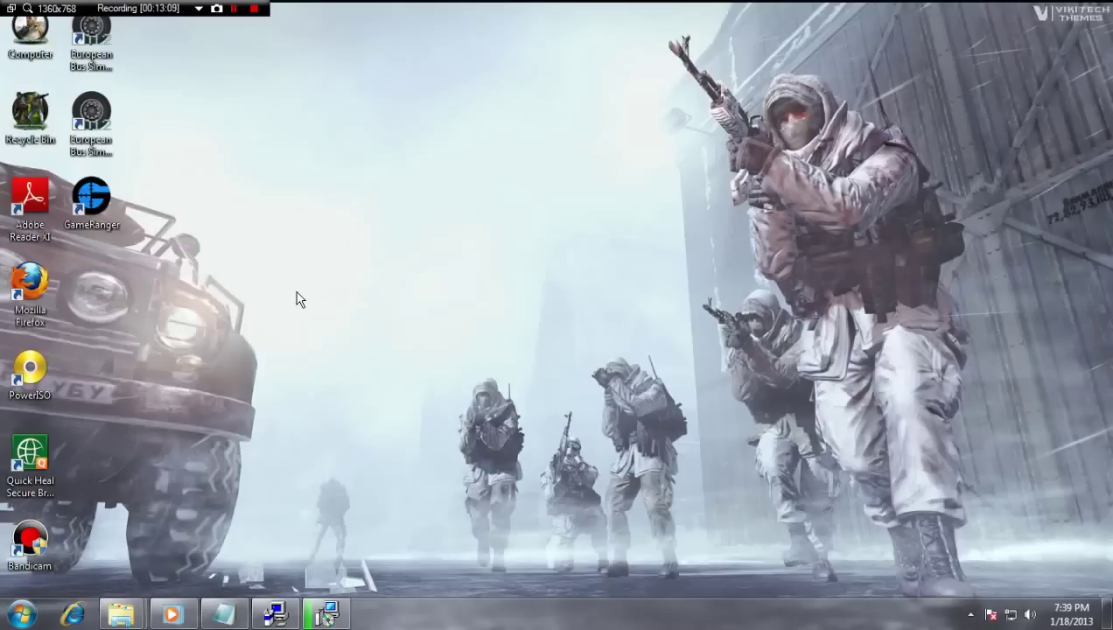
left_click(234, 9)
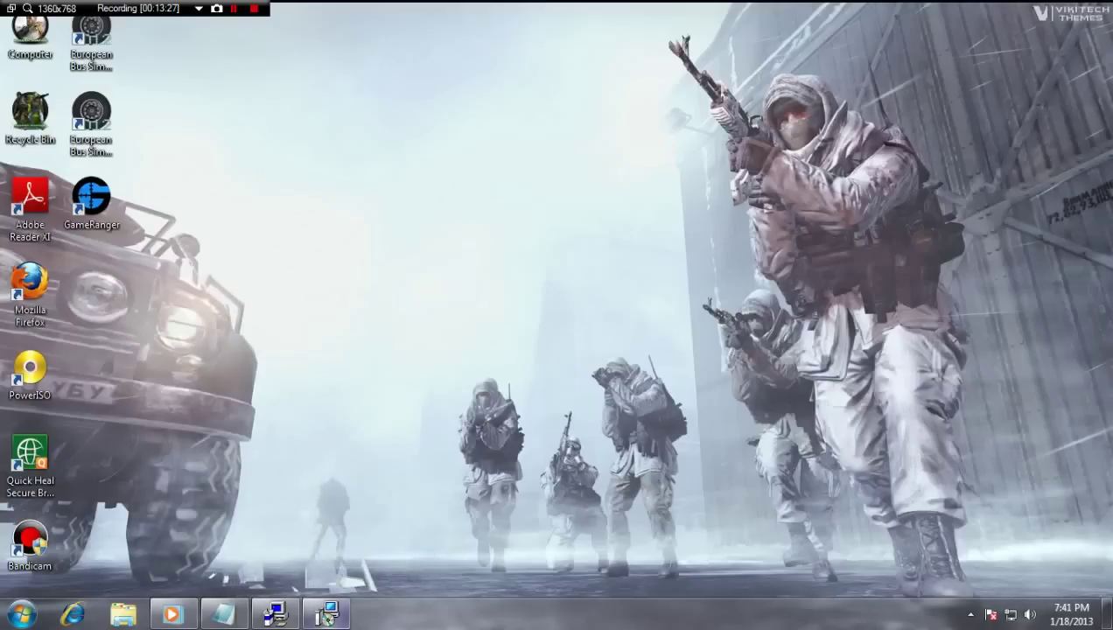
Finish the European Bus Simulator 2012 setup wizard and close the completed DirectX installer.
left_click(327, 613)
left_click(635, 441)
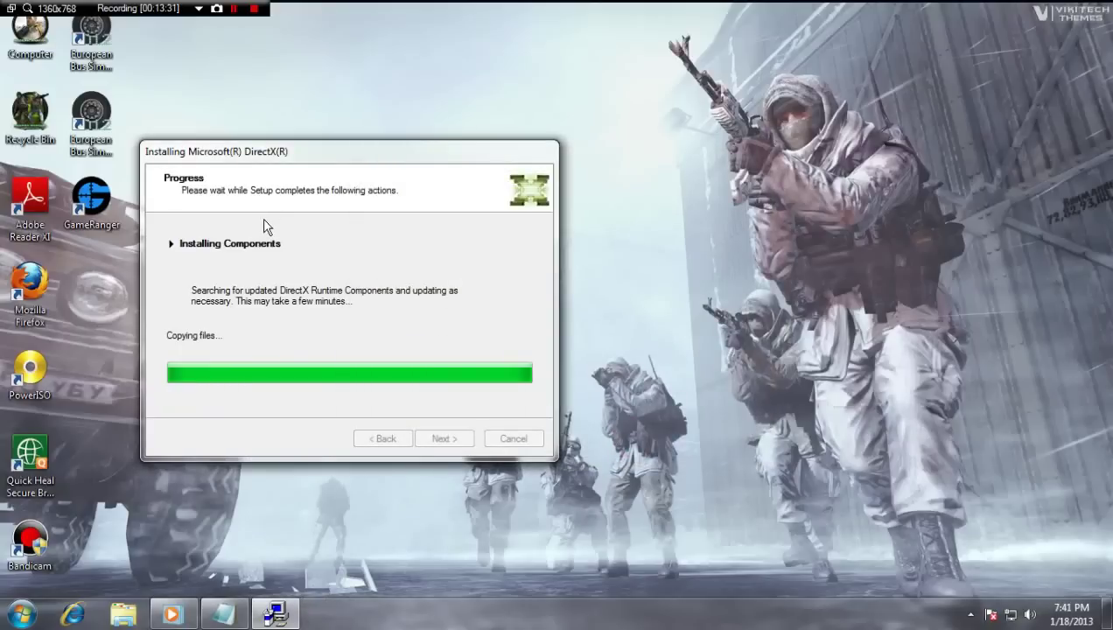
left_click(269, 219)
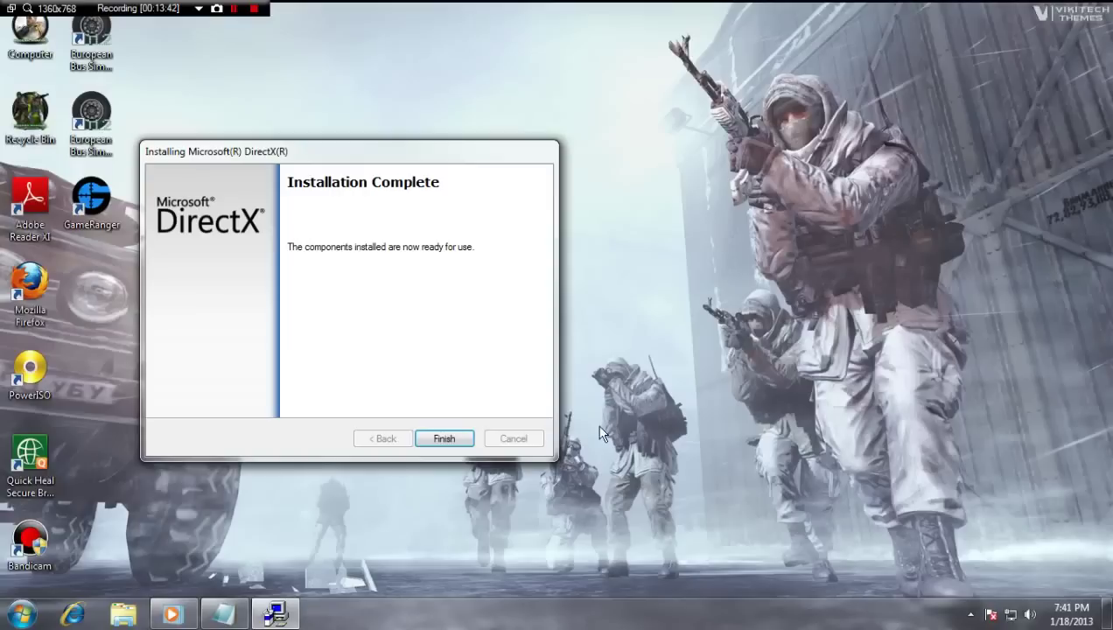
left_click(462, 438)
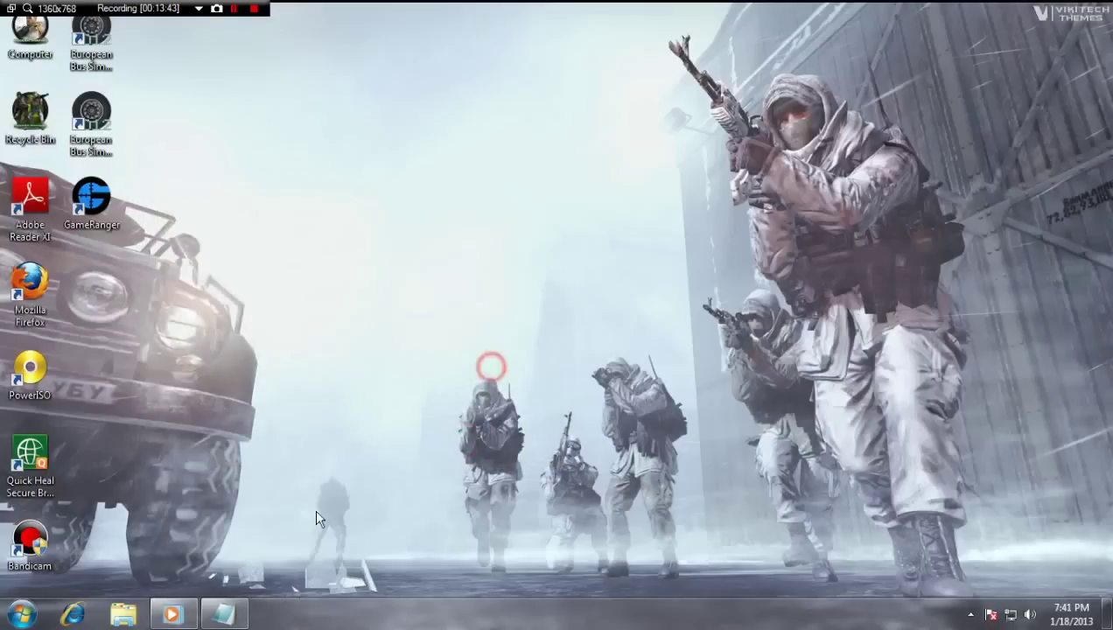
Review the Notepad notes with the redistributable, service pack and security update links, and minimize them.
left_click(223, 614)
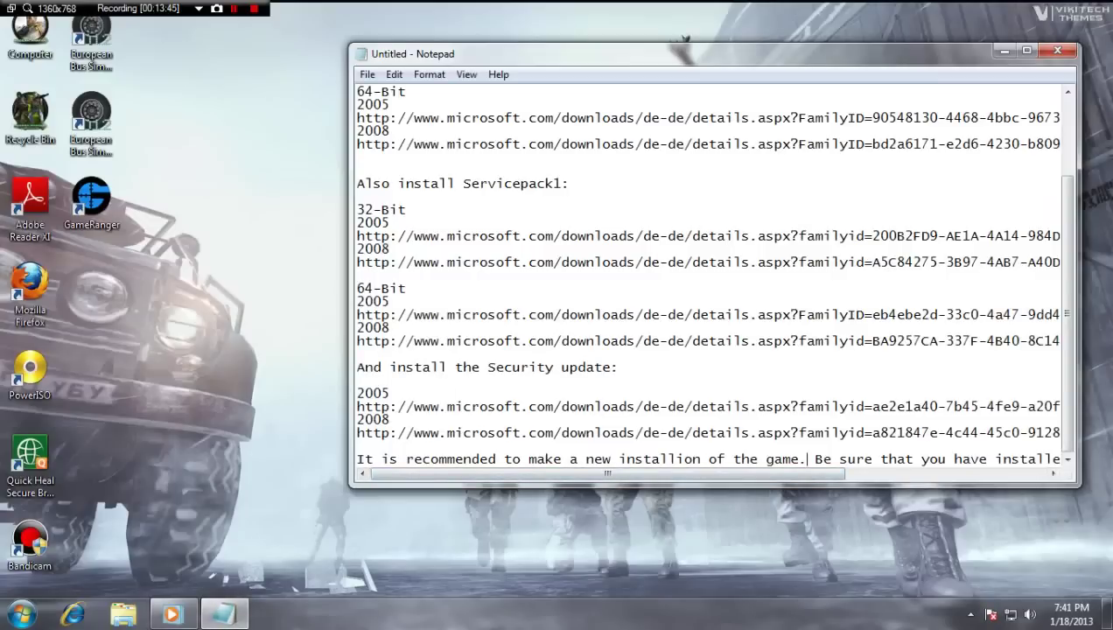
left_click_drag(508, 418, 856, 315)
left_click(884, 406)
scroll(711, 268, "up", 3)
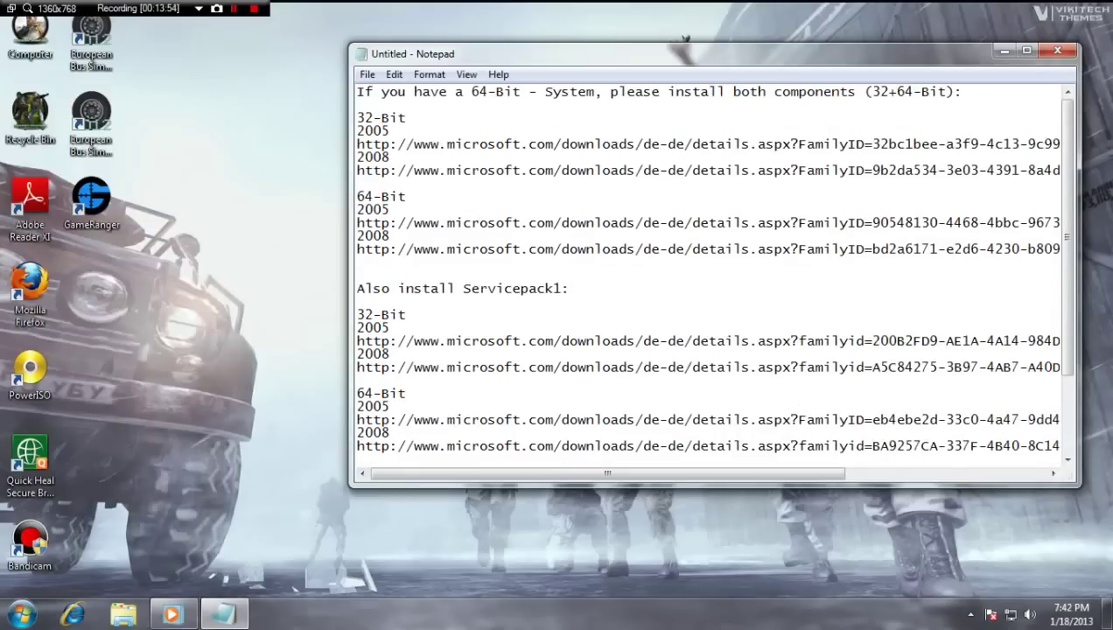
left_click(1005, 50)
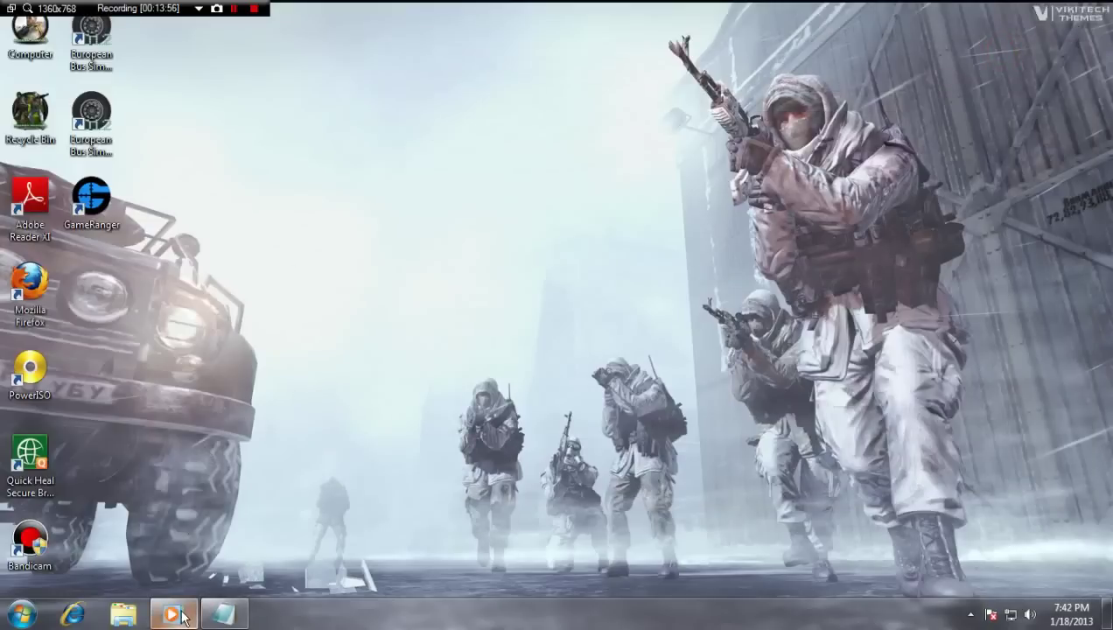
Check the full name of the European Bus Simulator High 2012 desktop shortcut and clear the selection.
left_click(85, 119)
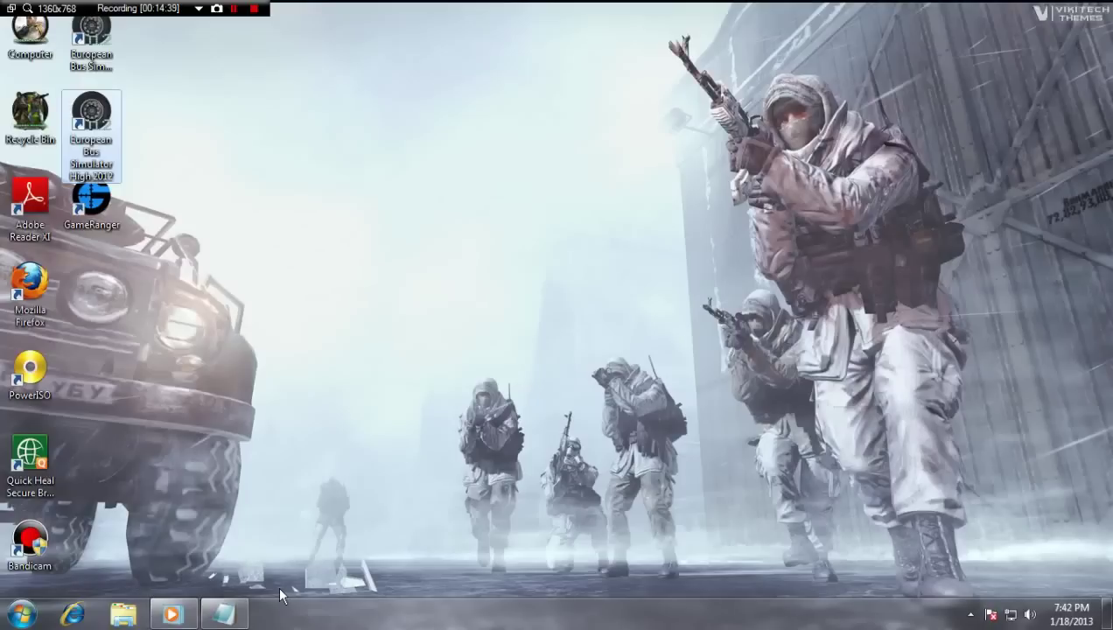
left_click(442, 192)
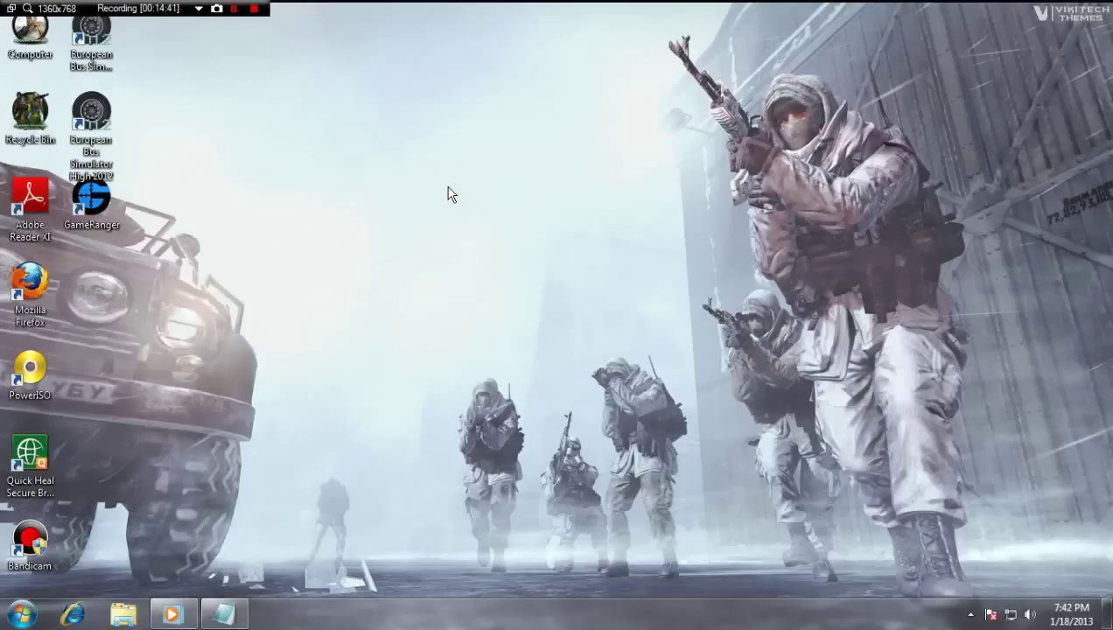